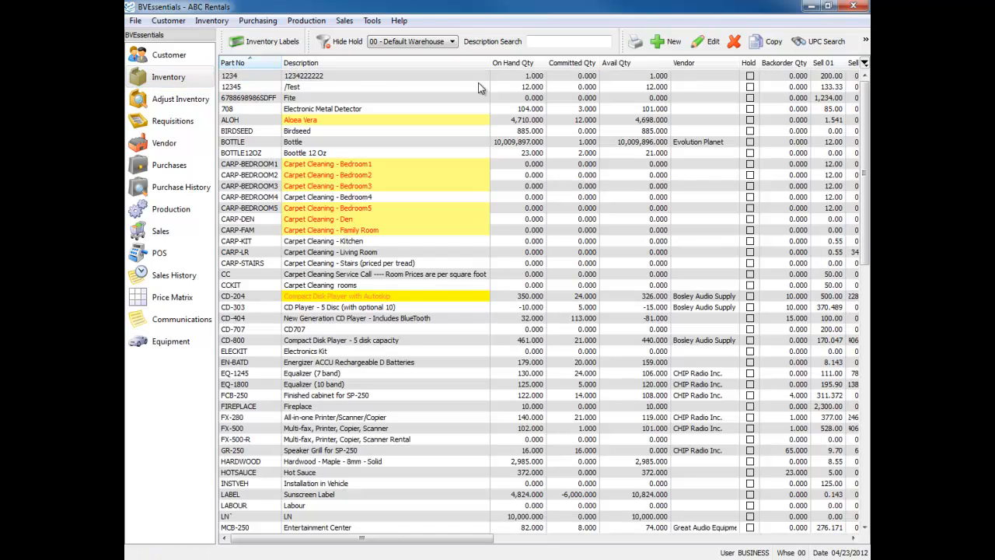
# Step: Open the RENTEMPLATE part from the RENT - Rental warehouse and review its description, inventory type, product code and sales department
pyautogui.click(450, 42)
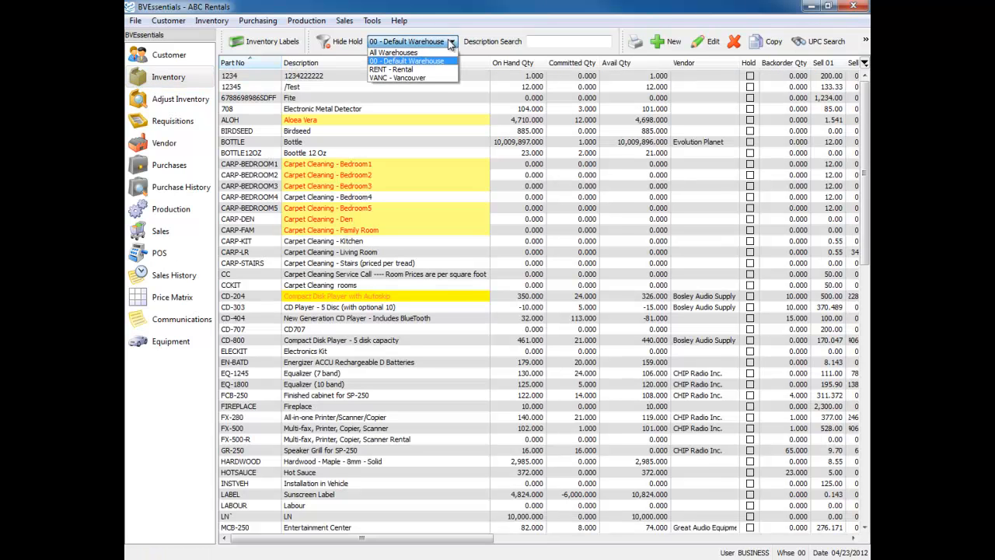
pyautogui.click(402, 70)
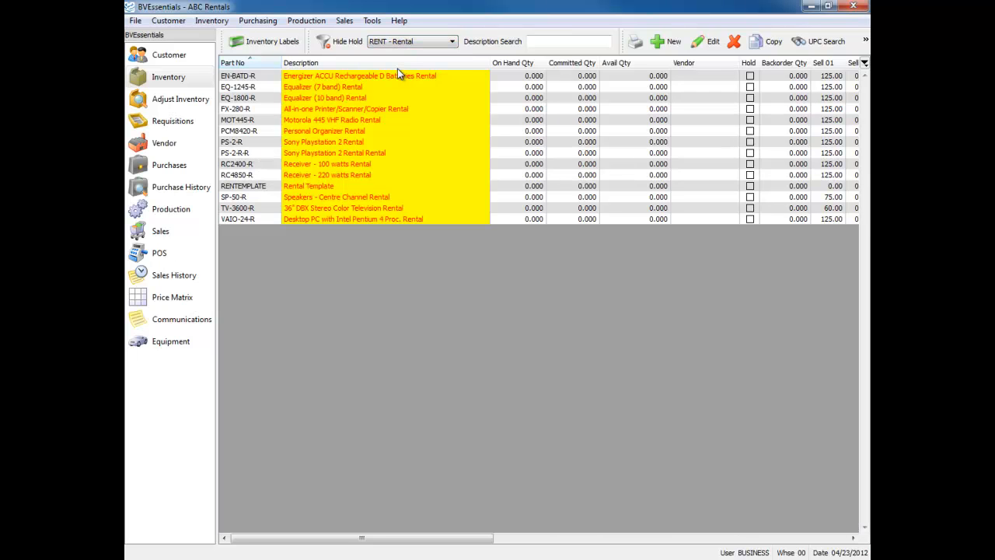
pyautogui.click(264, 186)
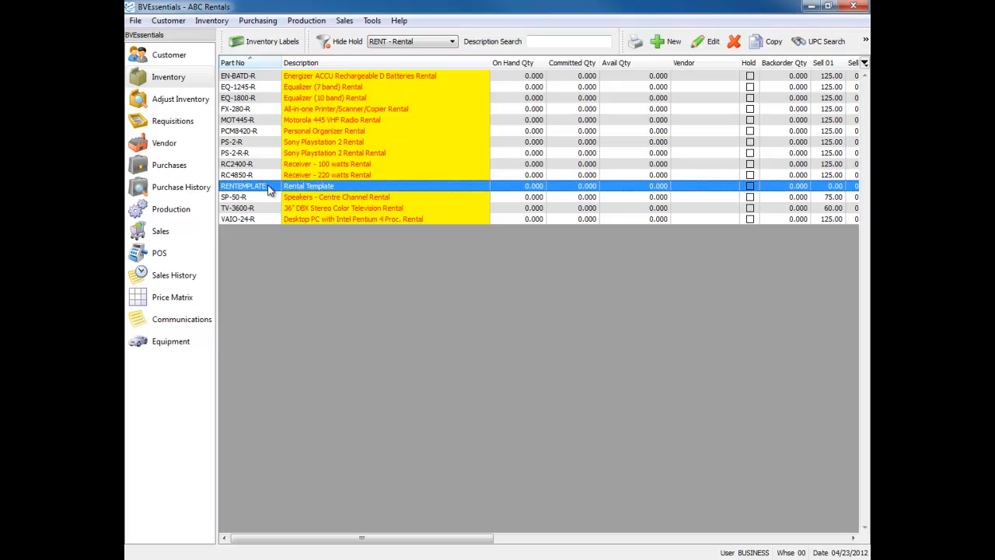
pyautogui.doubleClick(268, 191)
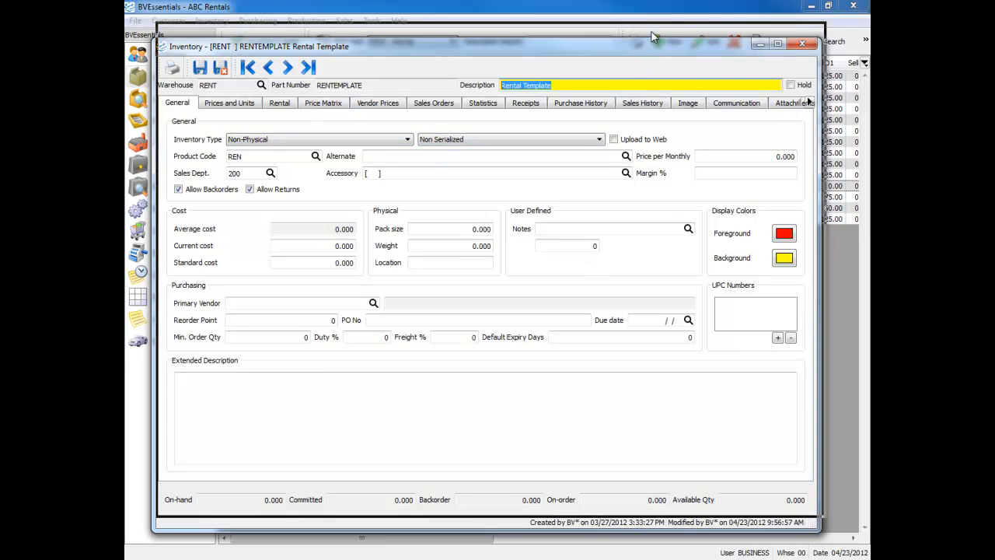
pyautogui.moveTo(646, 51); pyautogui.dragTo(650, 34)
pyautogui.click(596, 69)
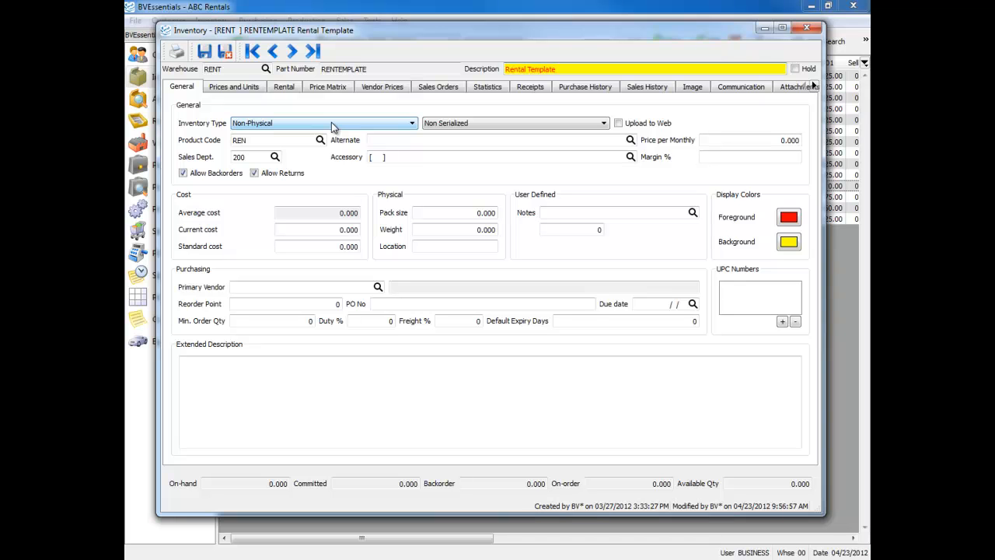
pyautogui.click(262, 141)
pyautogui.click(257, 154)
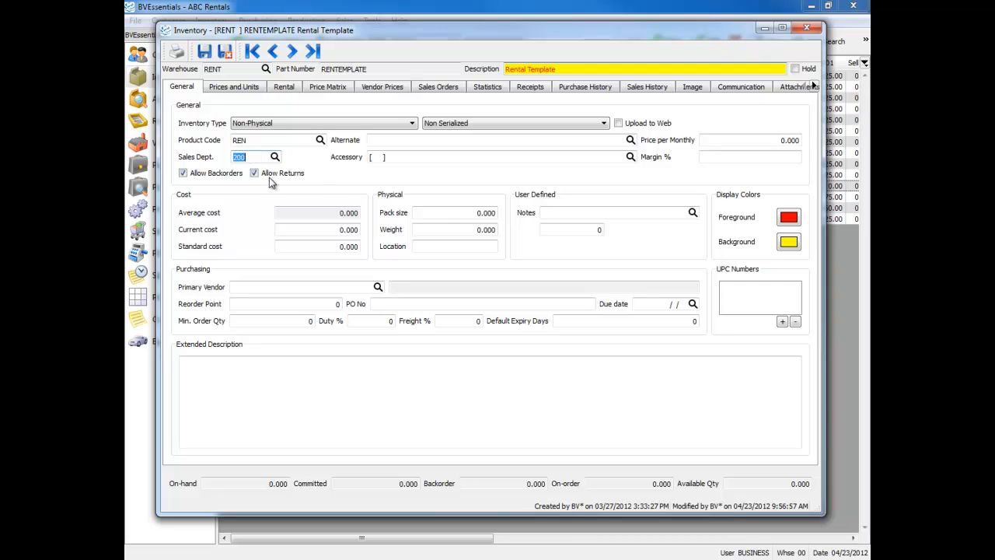
# Step: Review the rental template's Daily, Weekly and Monthly units of measure and pricing, saving and closing the part
pyautogui.click(246, 88)
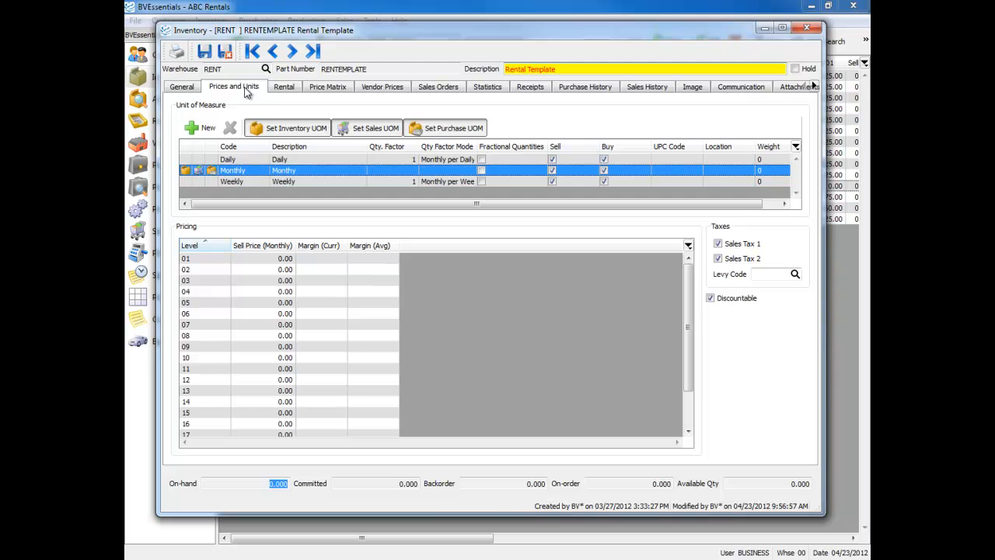
pyautogui.click(253, 160)
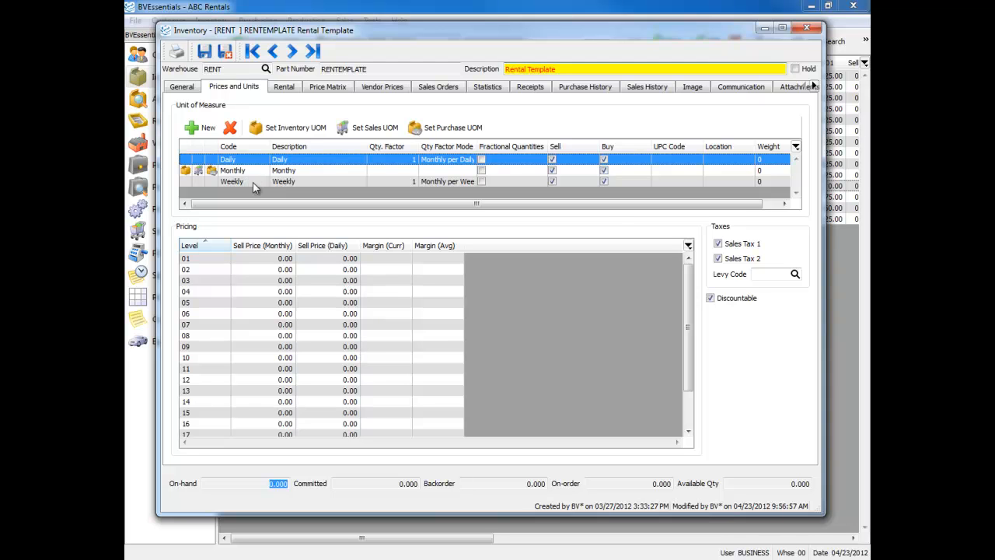
pyautogui.click(253, 182)
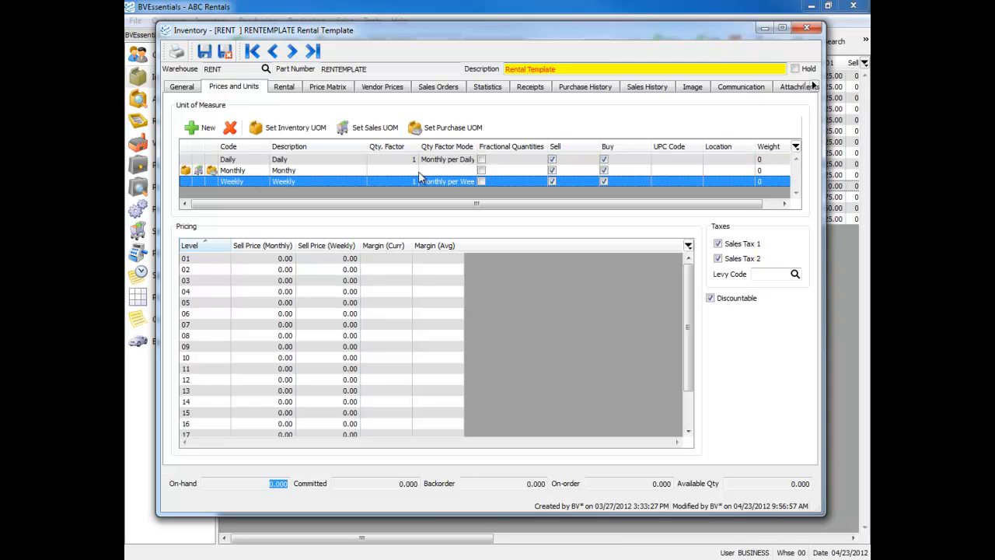
pyautogui.click(242, 172)
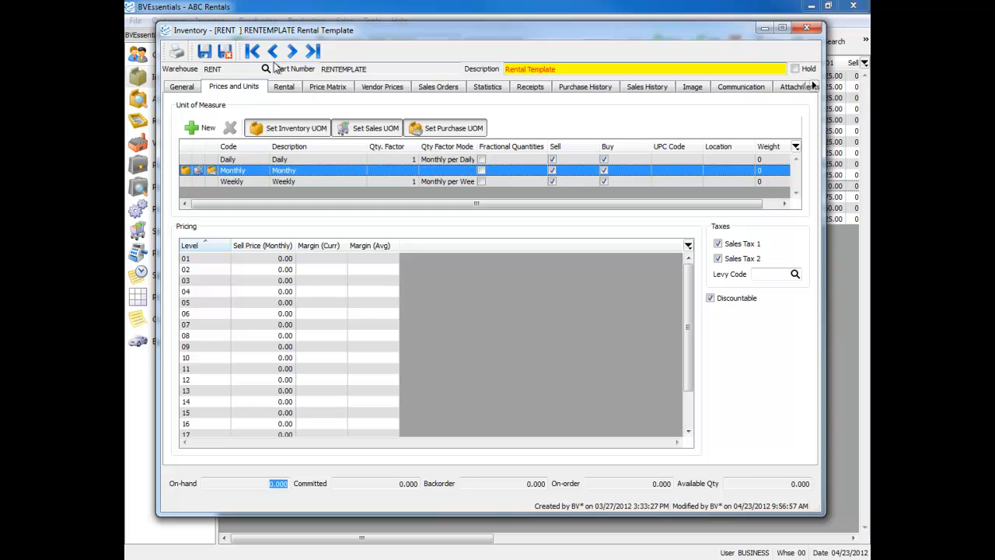
pyautogui.click(224, 51)
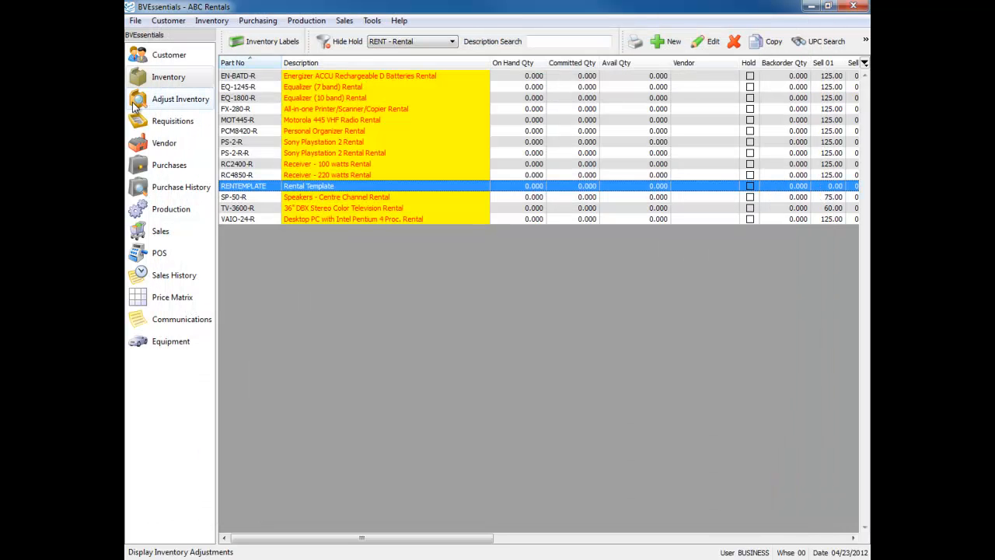
# Step: Review the company's rental settings for billing part prefix, suffix, warehouse and template part, saving and closing them
pyautogui.click(373, 21)
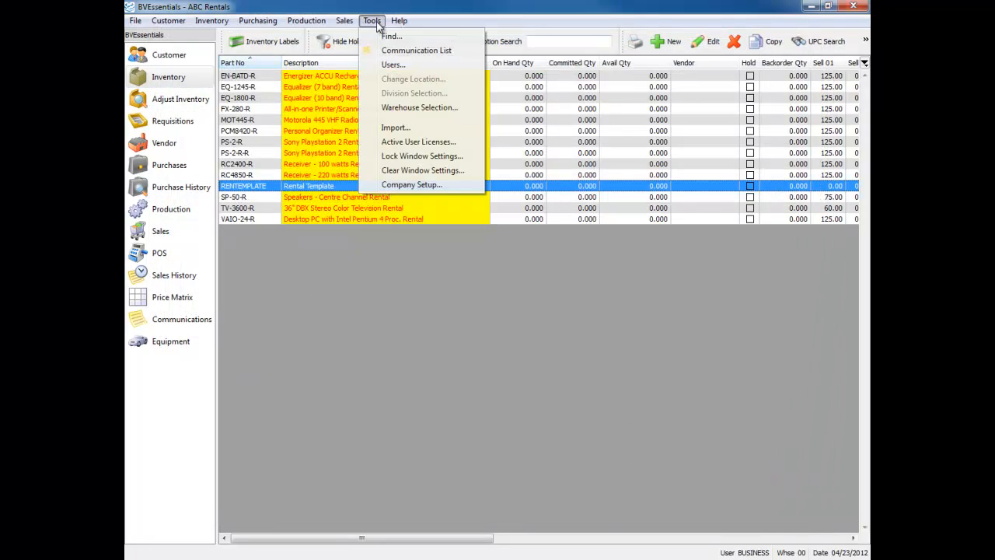
pyautogui.click(396, 187)
pyautogui.click(342, 248)
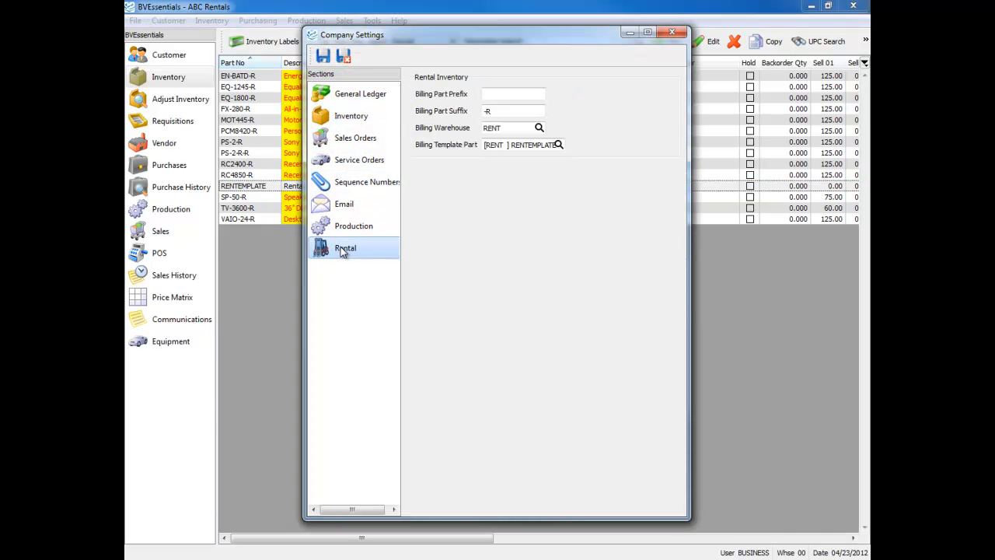
pyautogui.click(497, 93)
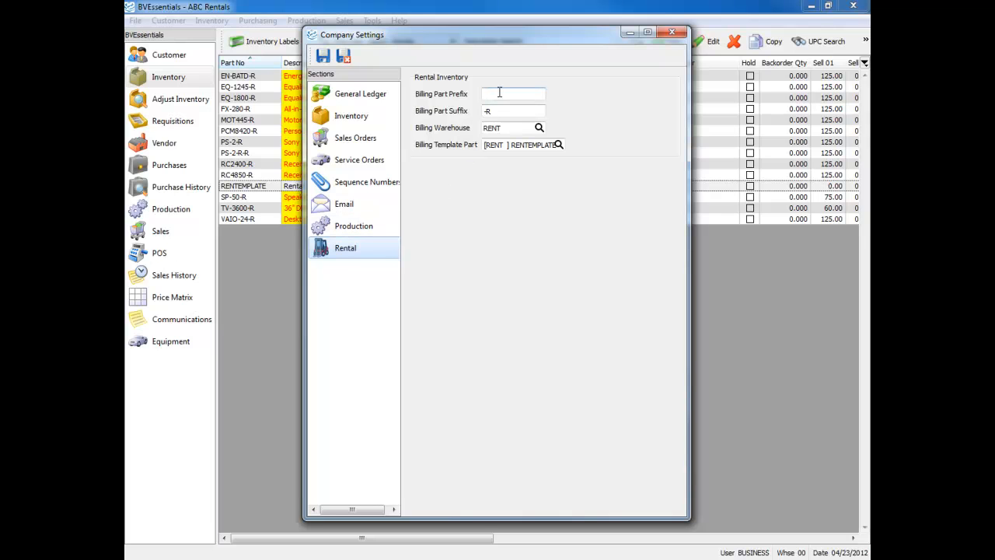
pyautogui.click(499, 109)
pyautogui.click(506, 110)
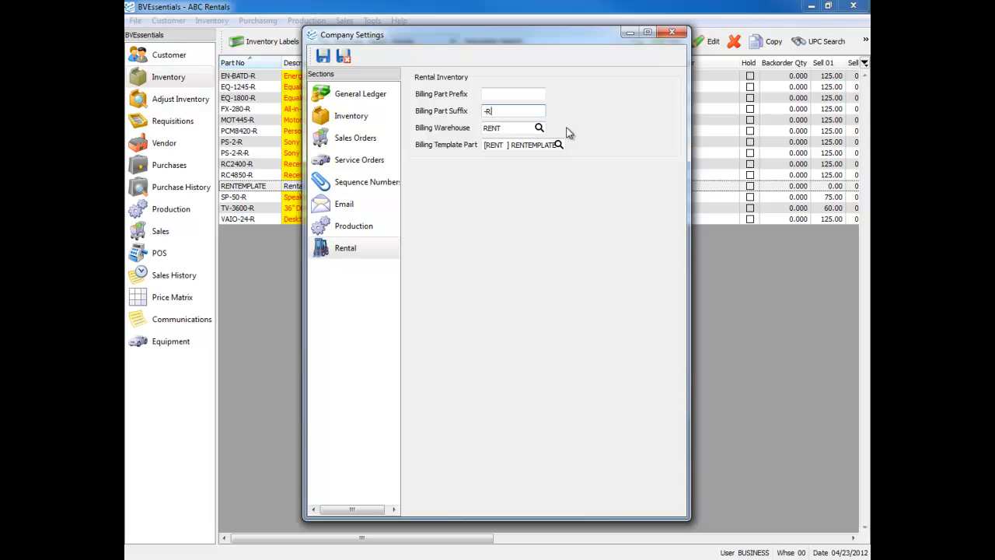
pyautogui.click(498, 92)
pyautogui.click(510, 128)
pyautogui.click(526, 145)
pyautogui.click(345, 56)
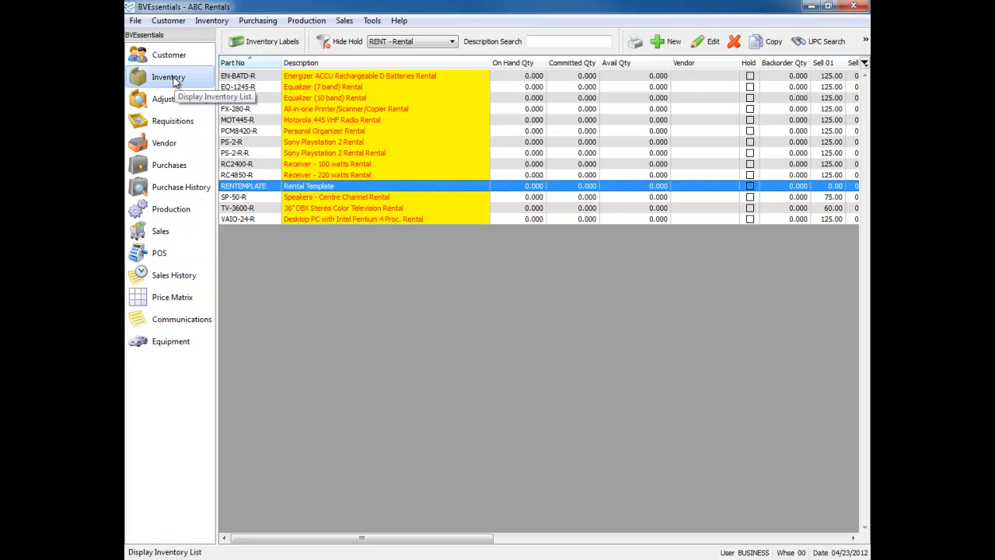
# Step: Open the rental details of part ST-40, Stand - Universal Cube Speaker, from the 00 - Default Warehouse inventory
pyautogui.click(424, 43)
pyautogui.click(407, 61)
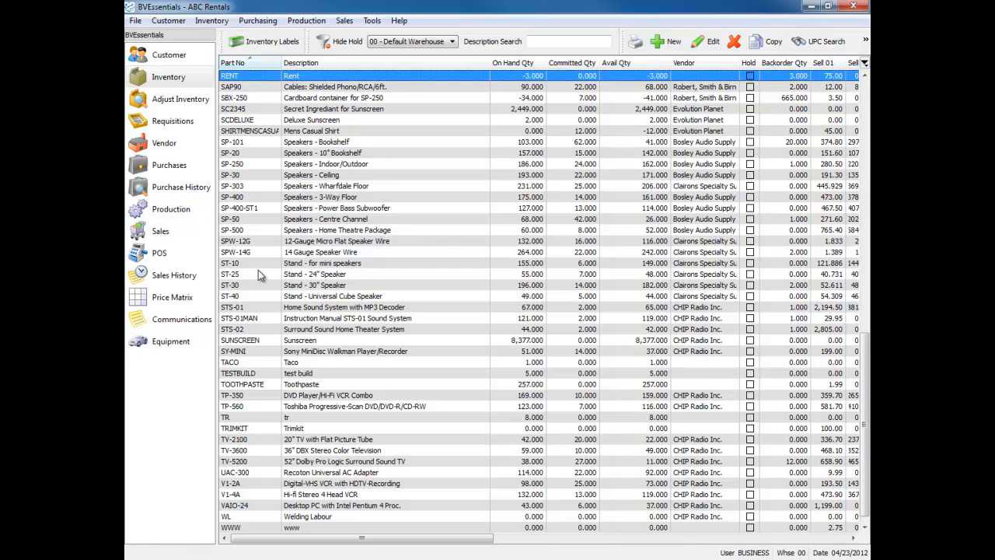
pyautogui.click(255, 296)
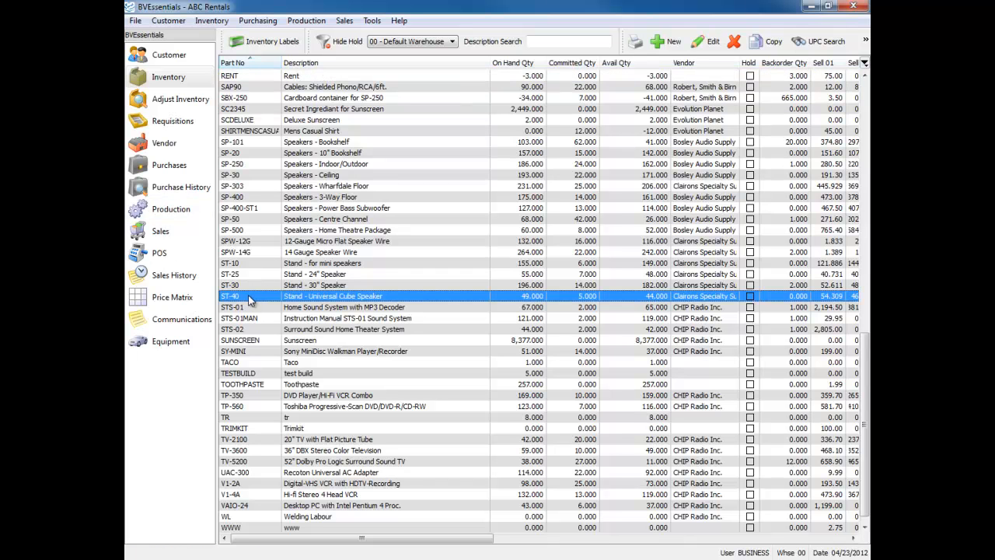
pyautogui.doubleClick(243, 301)
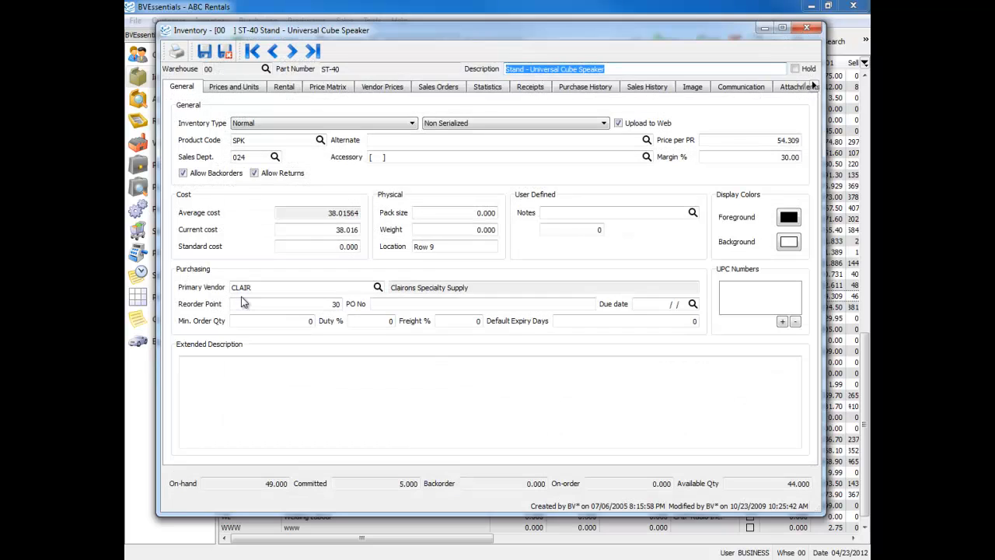
pyautogui.click(290, 86)
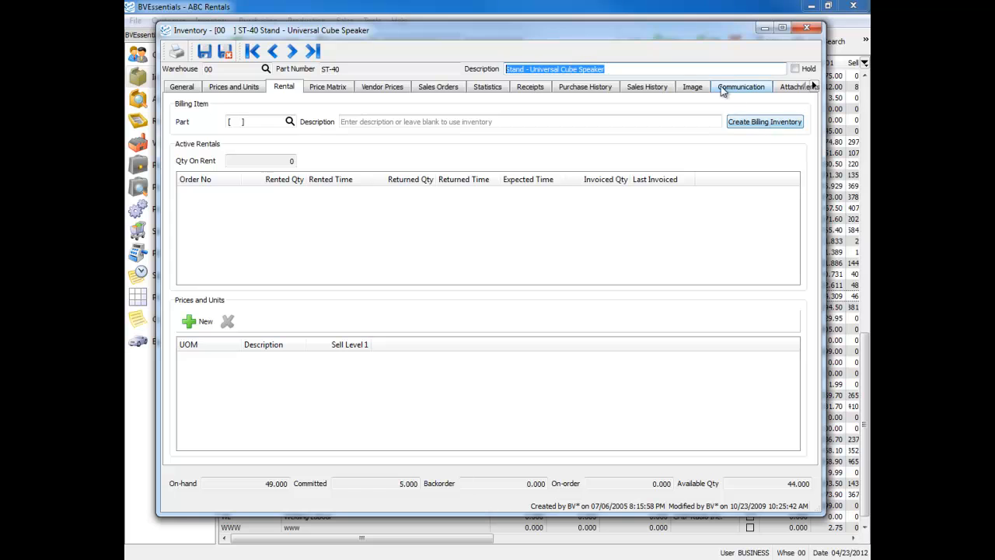
# Step: Create the rental billing inventory item for ST-40 with the generated part number, and save it
pyautogui.click(759, 125)
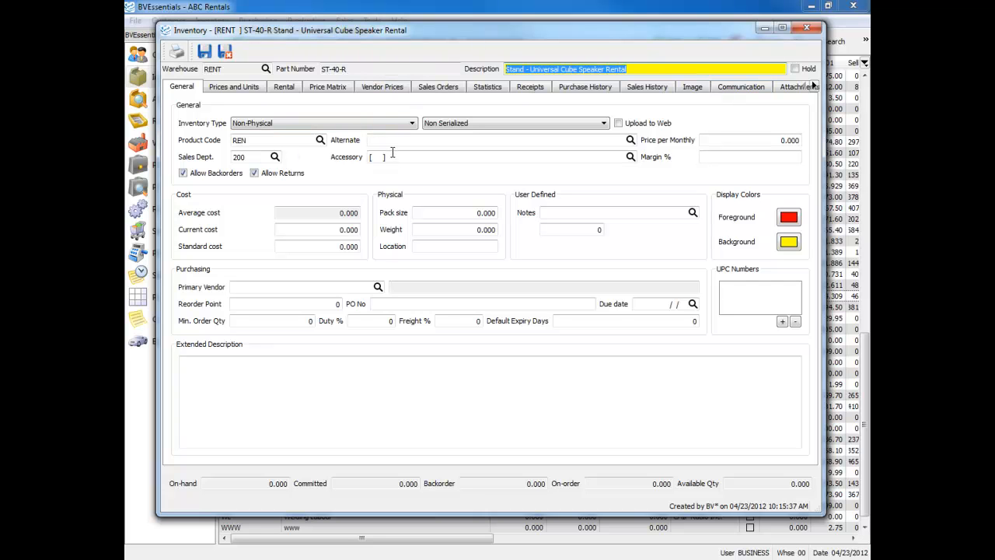
pyautogui.click(383, 70)
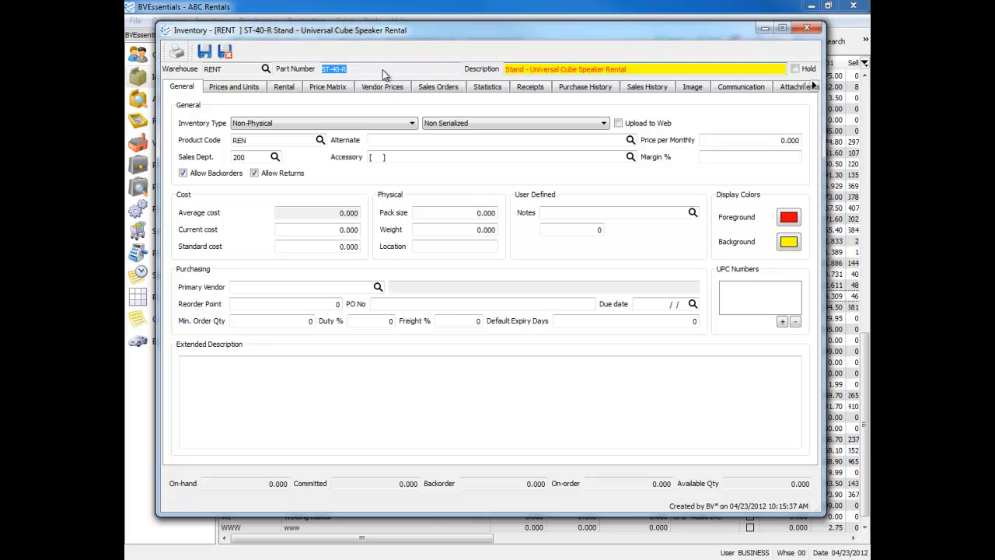
pyautogui.click(373, 70)
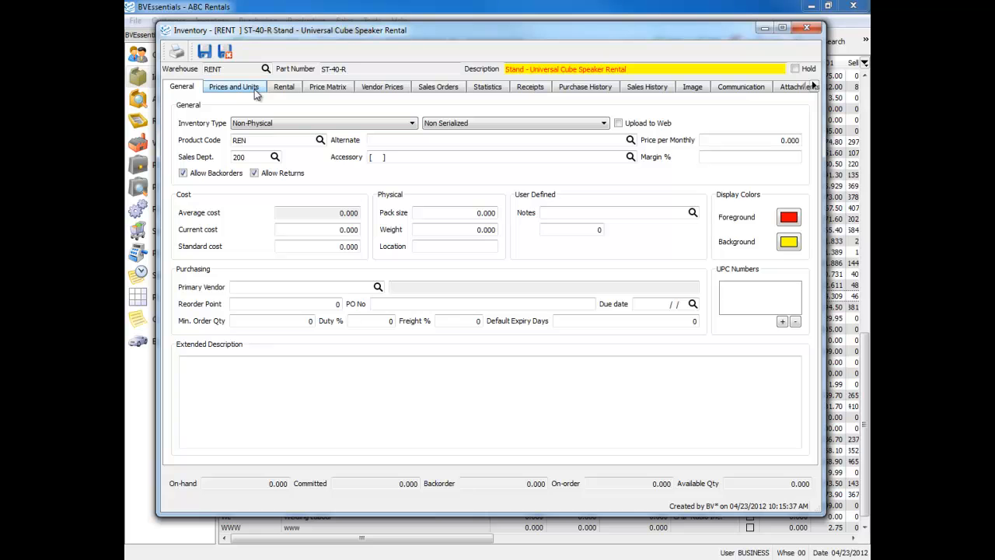
pyautogui.click(225, 51)
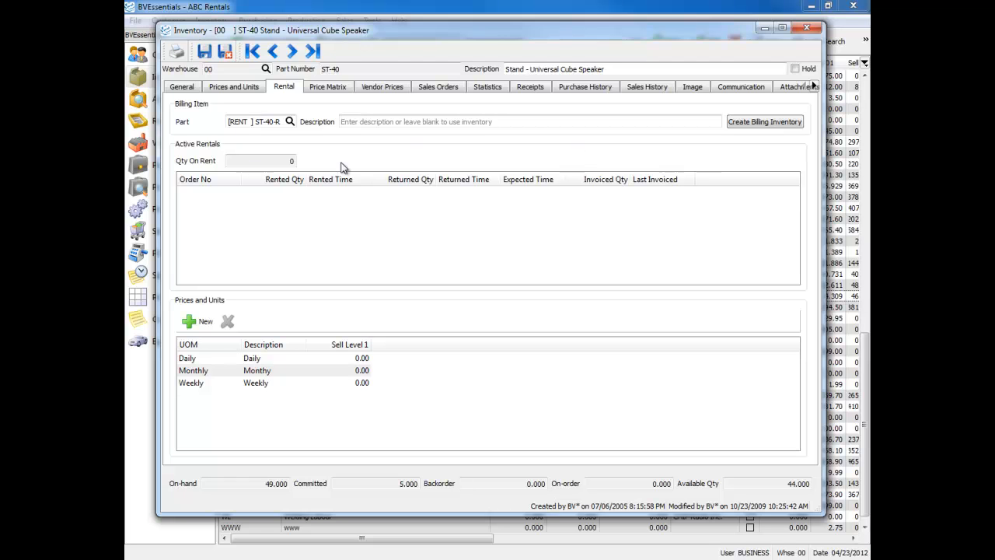
# Step: Set ST-40's Sell Level 1 rental prices to 5 daily, 75 monthly and 25 weekly, and save the part
pyautogui.click(362, 359)
pyautogui.write('5')
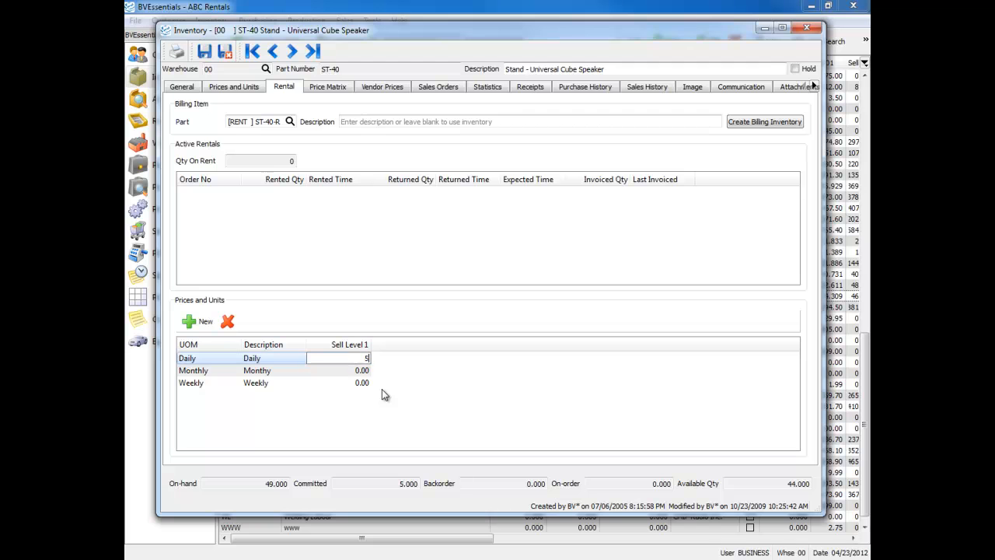
pyautogui.click(336, 370)
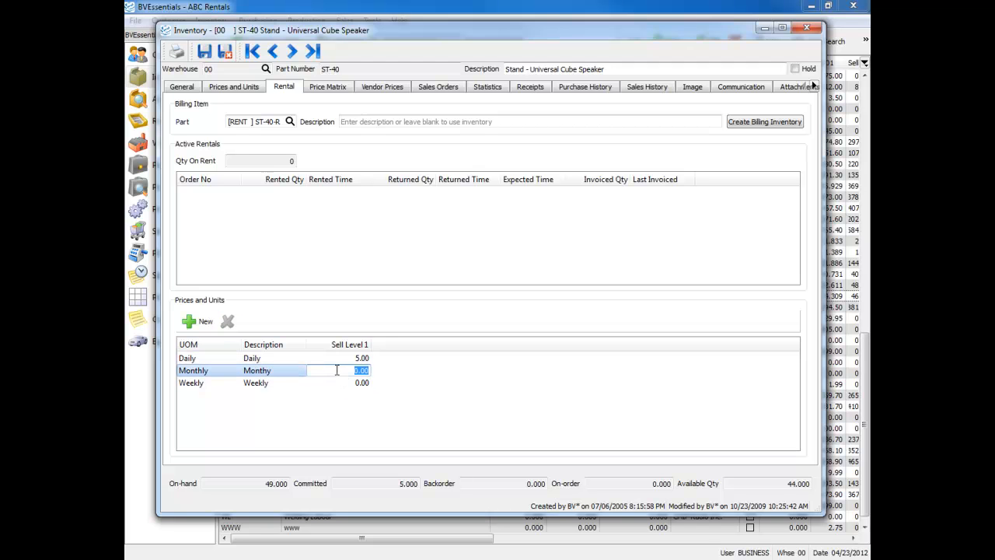
pyautogui.write('75')
pyautogui.click(334, 382)
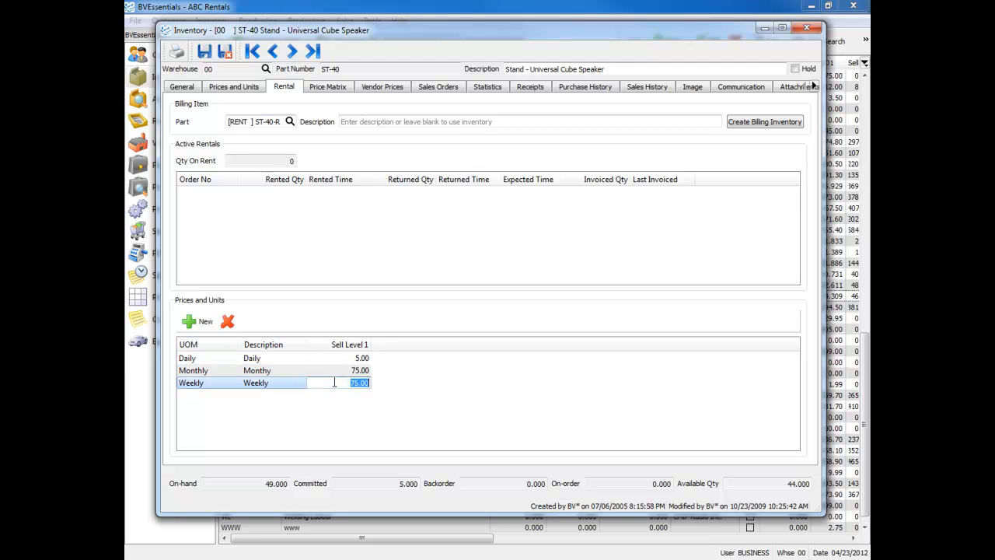
pyautogui.write('25')
pyautogui.click(414, 386)
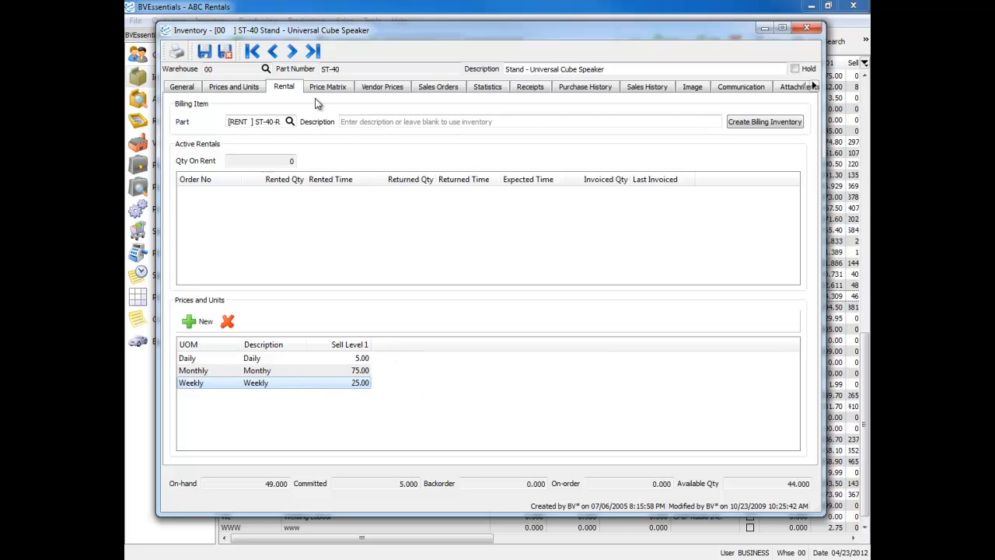
pyautogui.click(230, 52)
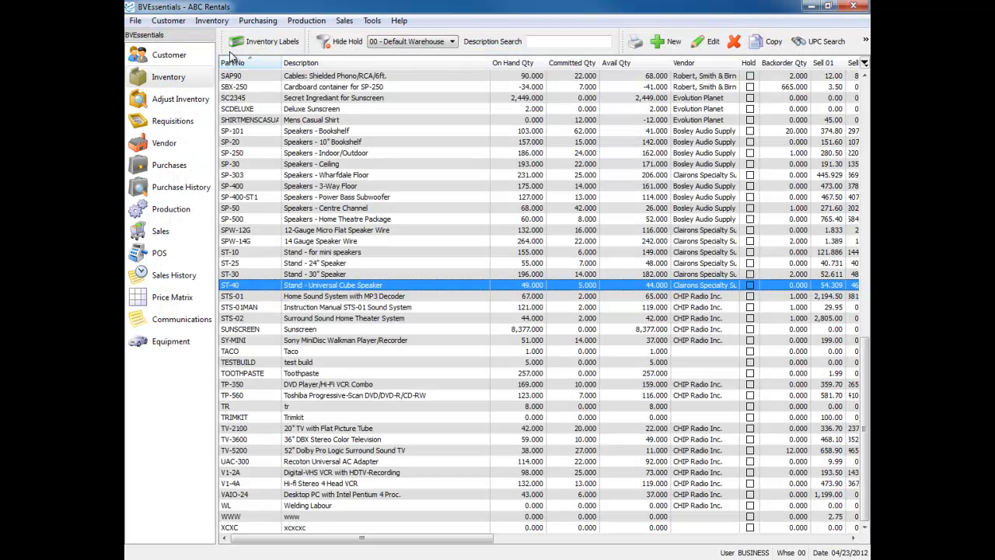
# Step: Start a new rental order from the sales orders list
pyautogui.click(160, 232)
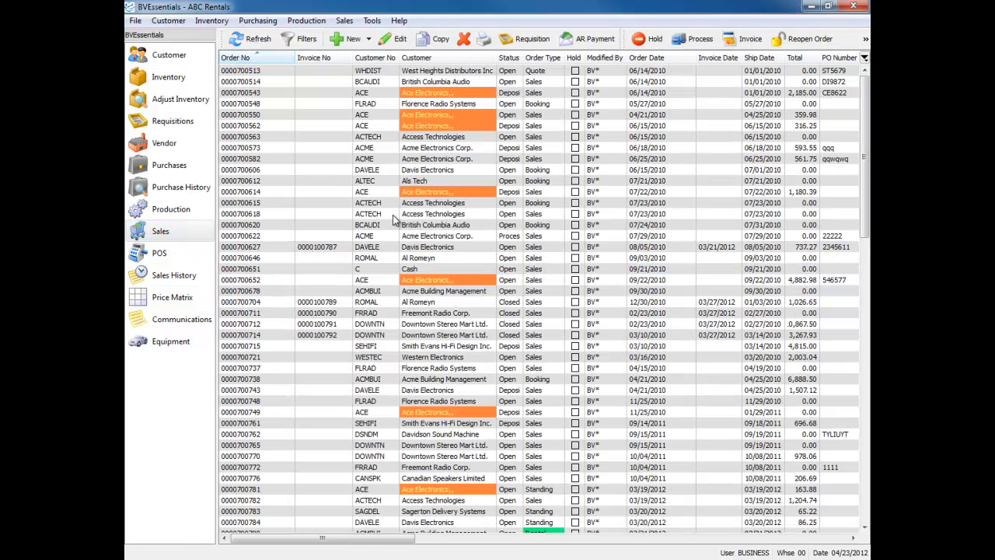
pyautogui.click(304, 203)
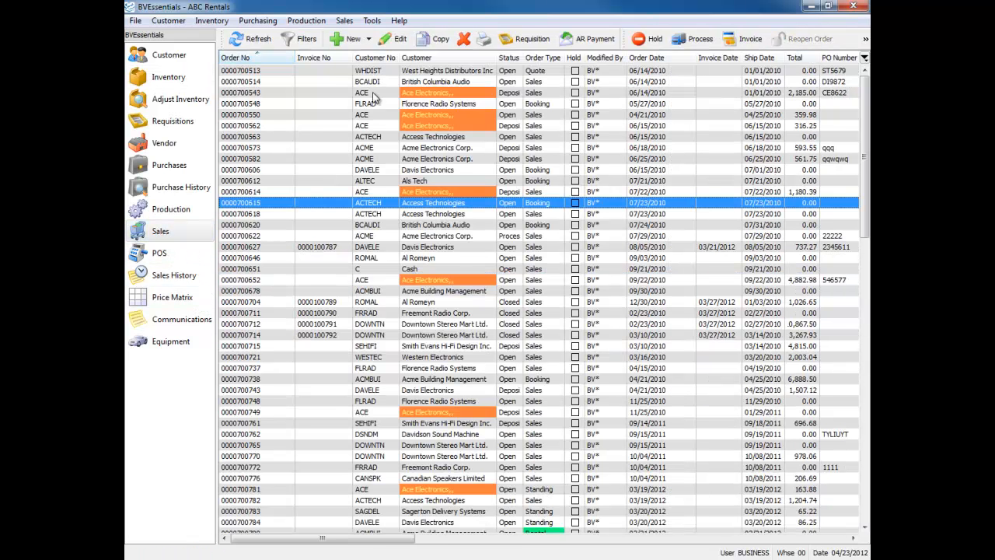
pyautogui.click(369, 42)
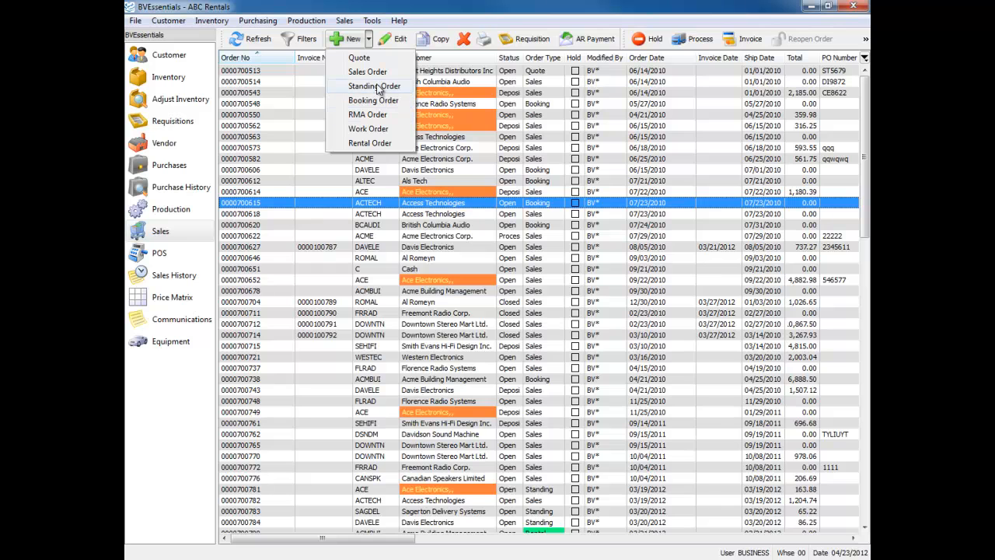
pyautogui.click(370, 142)
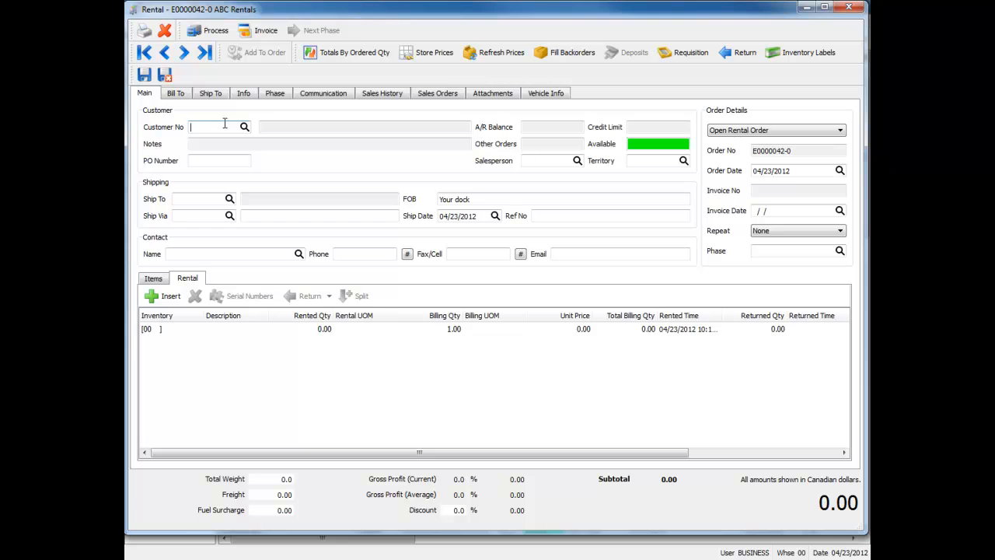
# Step: Fill in the rental order header with Toronto Radio Limited as customer, Monthly repeat and invoice date 04/23/2012
pyautogui.click(224, 253)
pyautogui.click(226, 149)
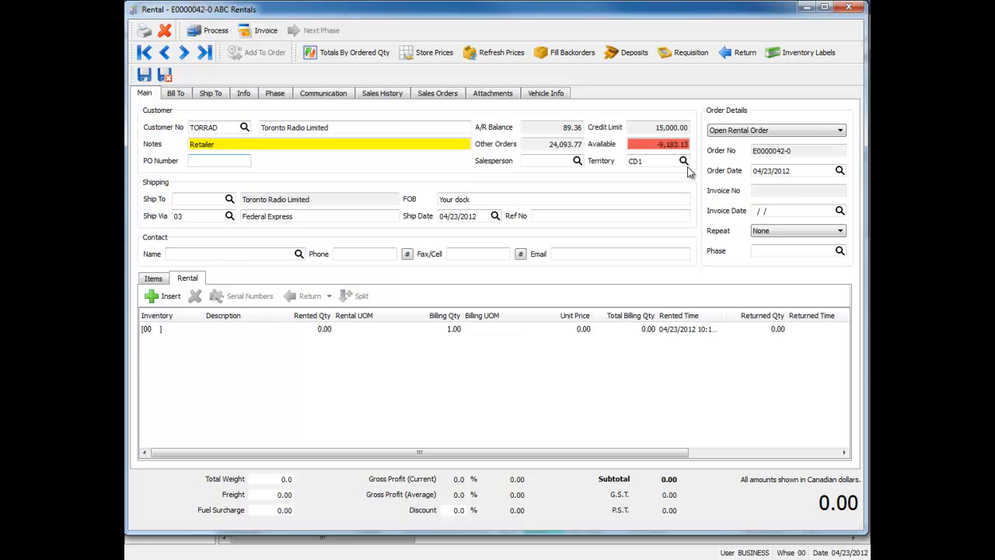
pyautogui.click(788, 231)
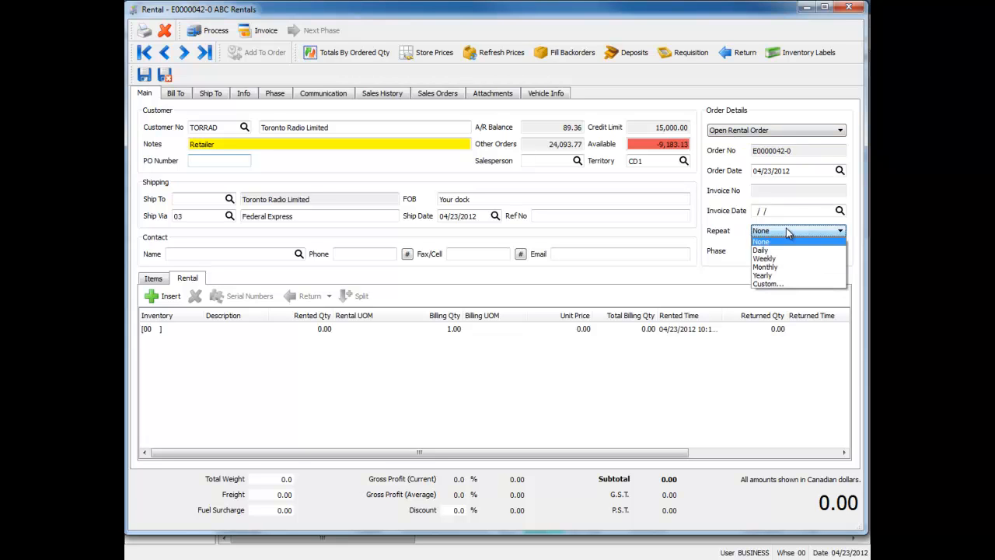
pyautogui.click(782, 267)
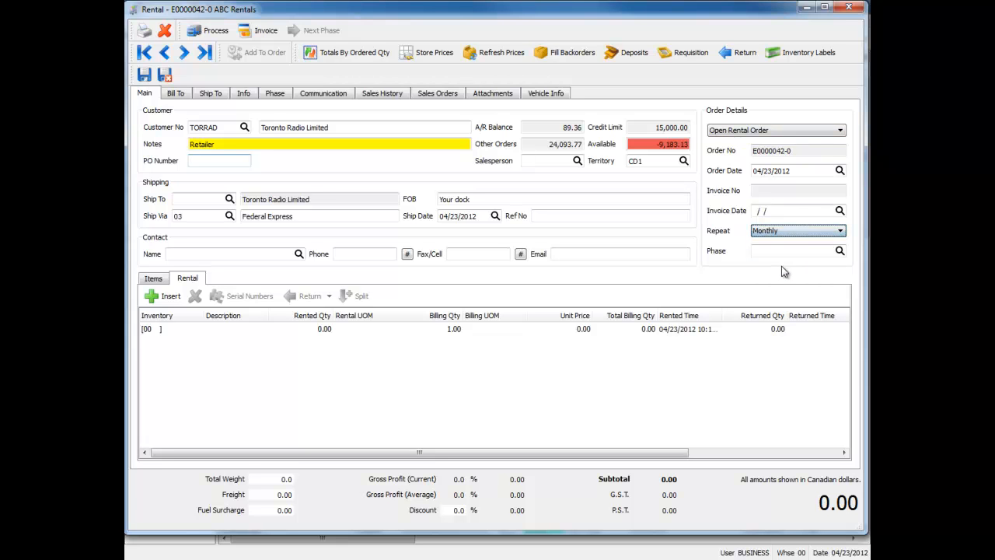
pyautogui.click(839, 210)
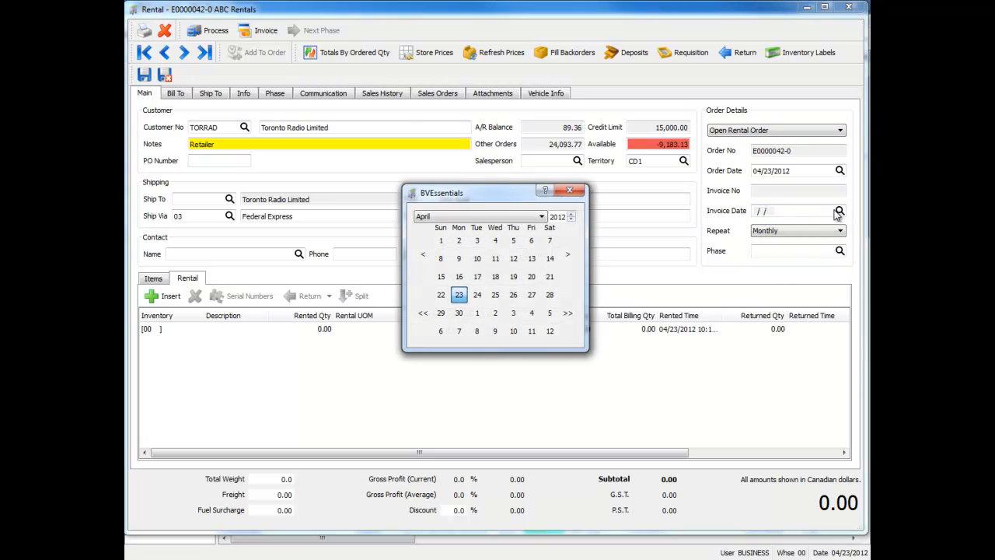
pyautogui.click(458, 295)
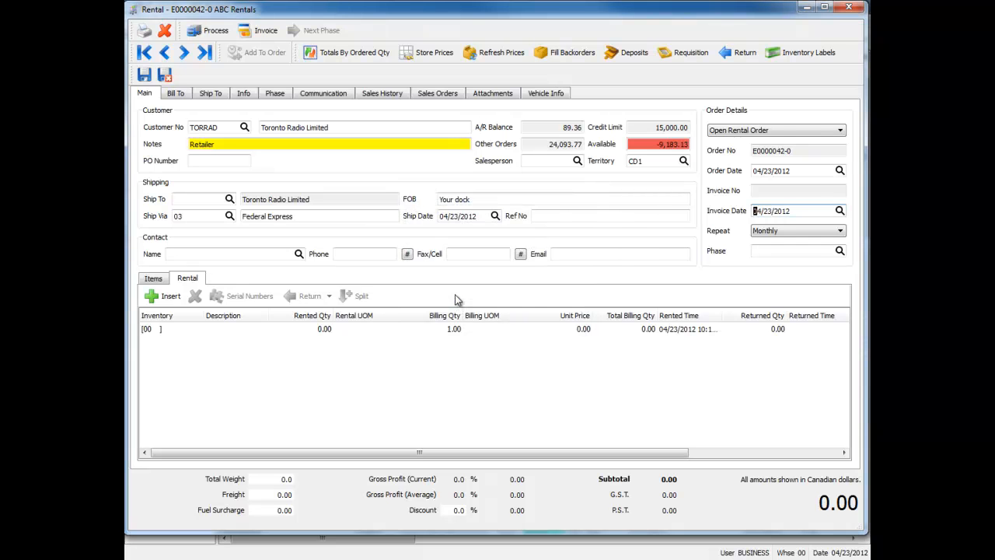
# Step: Try to add part ST-25, Stand - 24" Speaker, as a rental line of the order
pyautogui.click(184, 328)
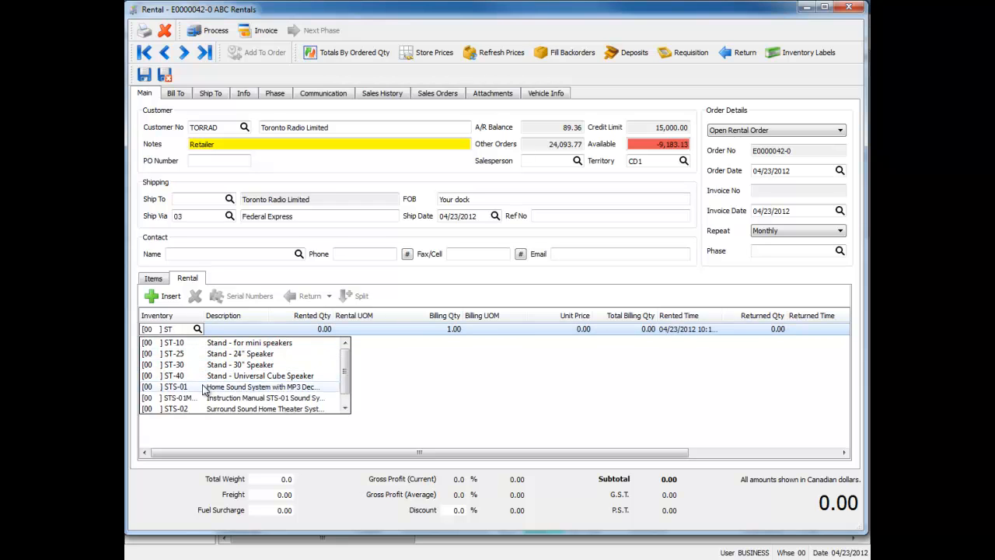
pyautogui.click(194, 354)
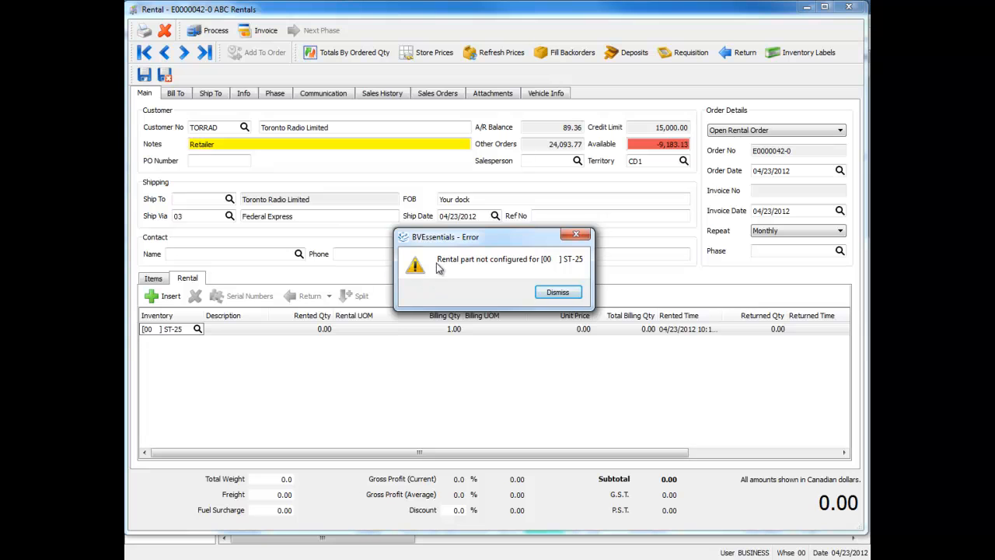
pyautogui.click(557, 292)
# Step: Add part ST-40, Stand - Universal Cube Speaker, as a rental line of the order
pyautogui.click(178, 328)
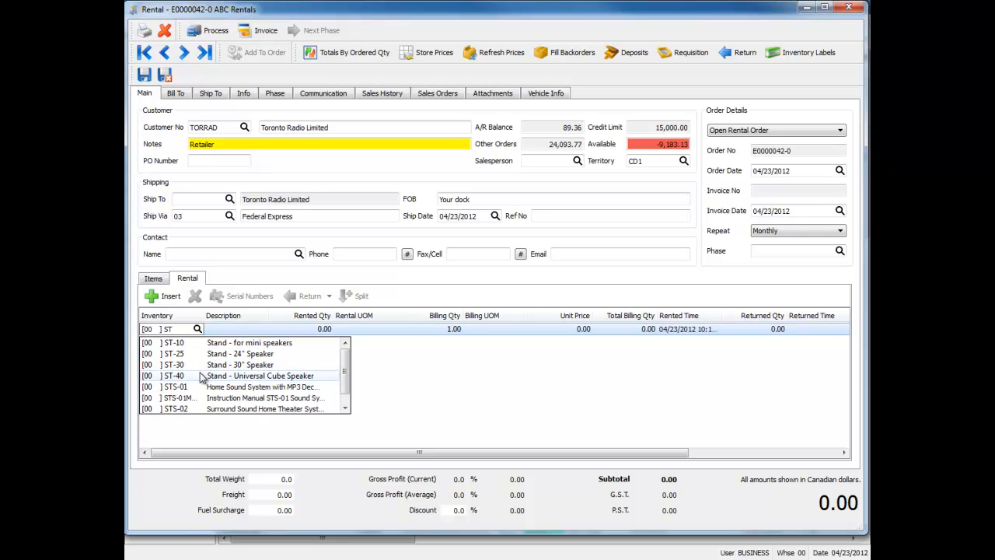
pyautogui.click(200, 375)
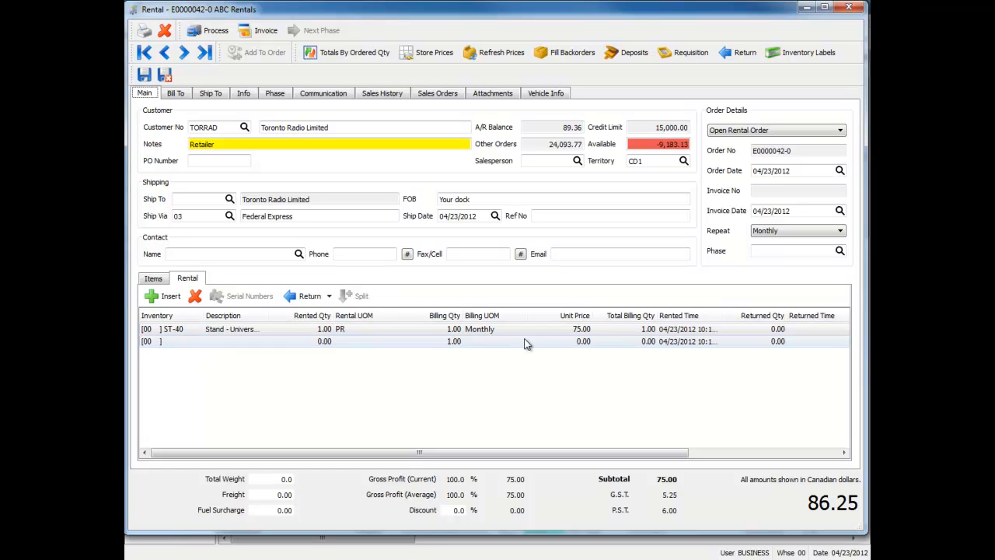
pyautogui.click(467, 332)
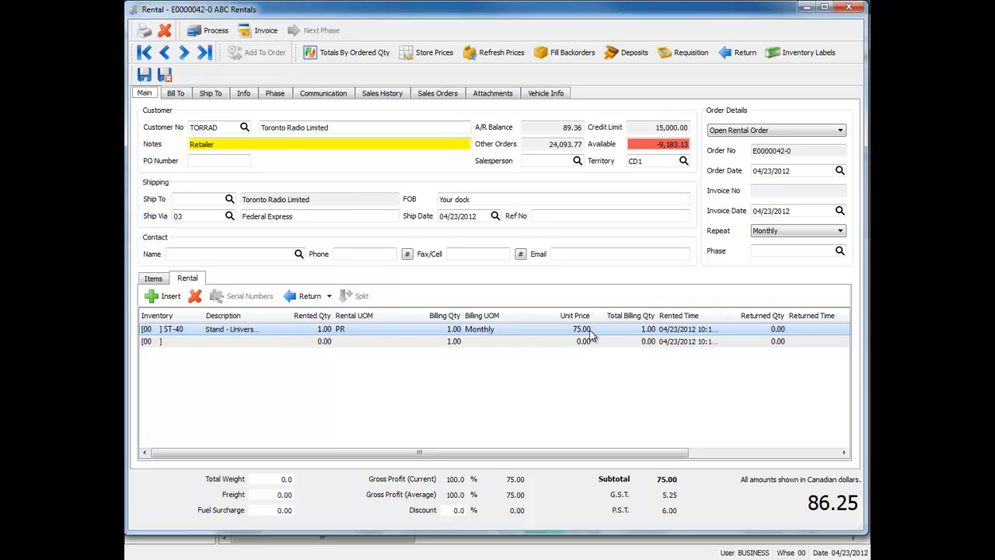
# Step: Switch the ST-40 line's billing unit to Weekly and Daily, and return it to Monthly
pyautogui.click(519, 330)
pyautogui.click(522, 330)
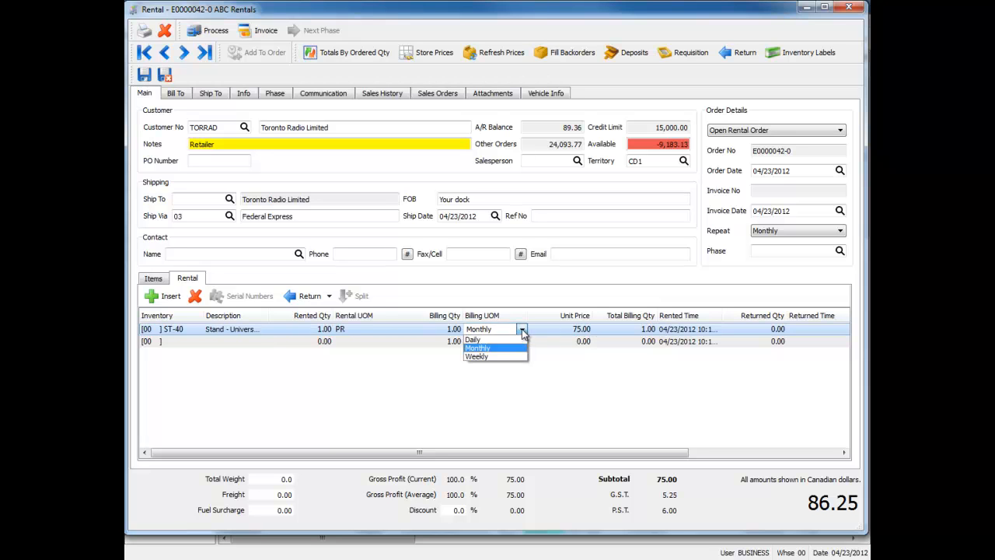
pyautogui.click(501, 350)
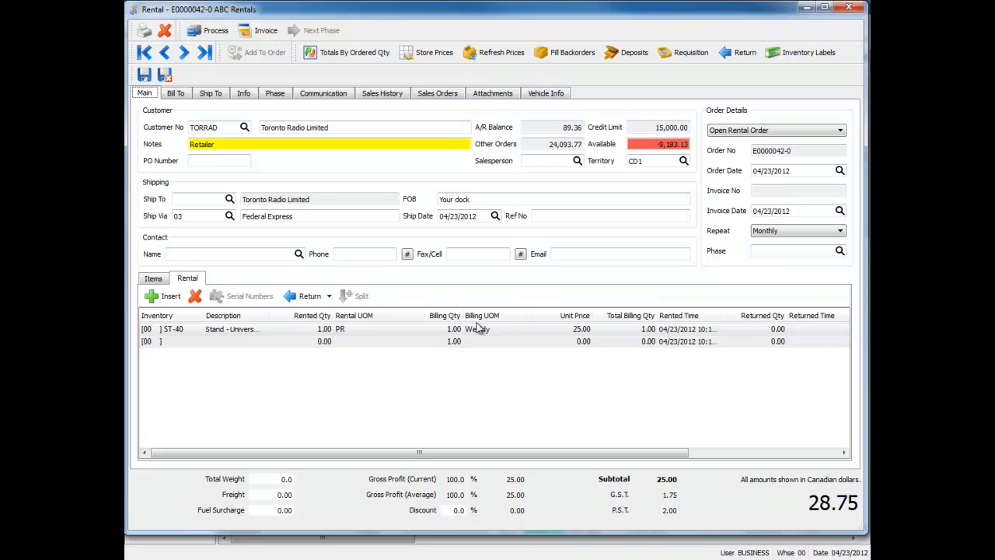
pyautogui.click(490, 330)
pyautogui.click(498, 333)
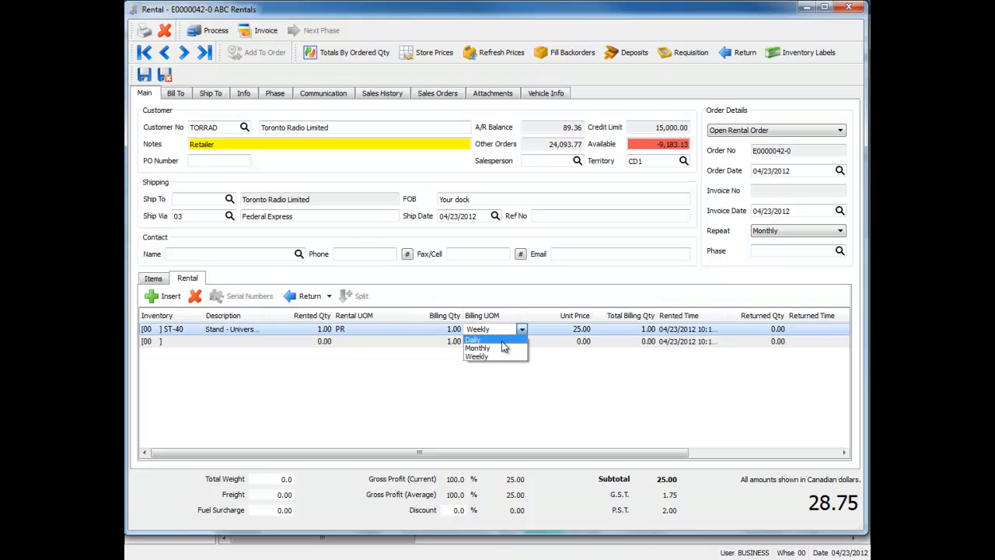
pyautogui.click(501, 342)
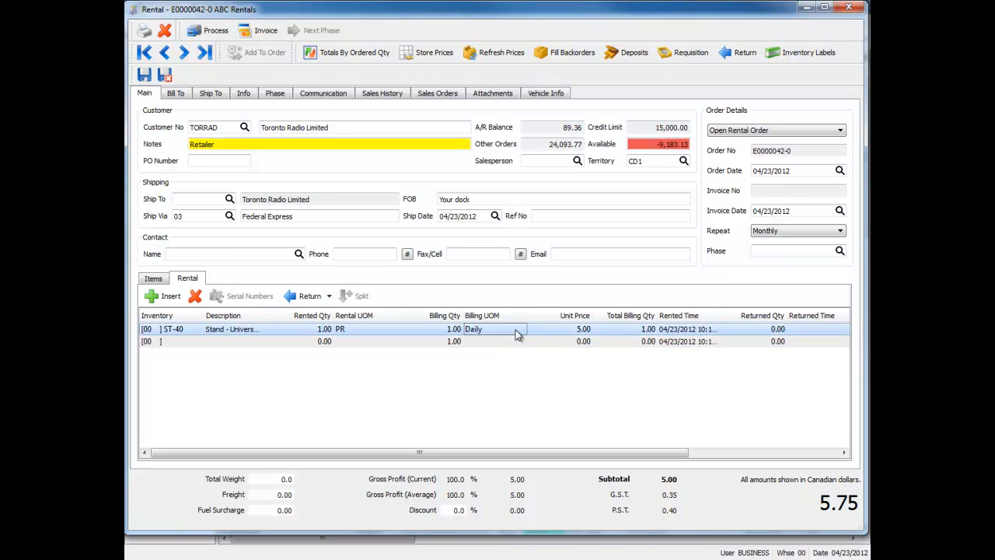
pyautogui.click(519, 331)
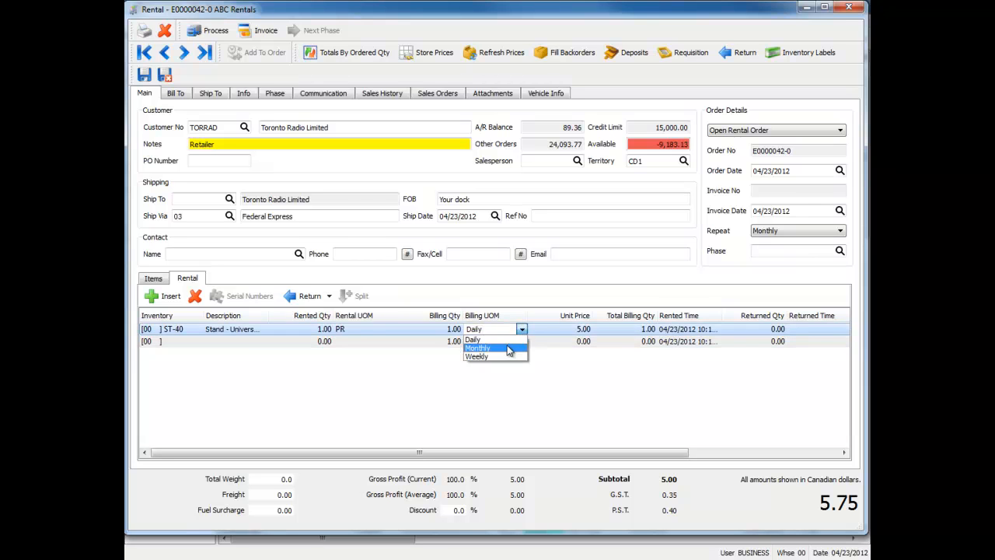
pyautogui.click(507, 350)
# Step: Widen the rental lines' Description column and review the ST-40 line's time, returned and invoiced quantity columns
pyautogui.click(284, 329)
pyautogui.moveTo(268, 315); pyautogui.dragTo(286, 315)
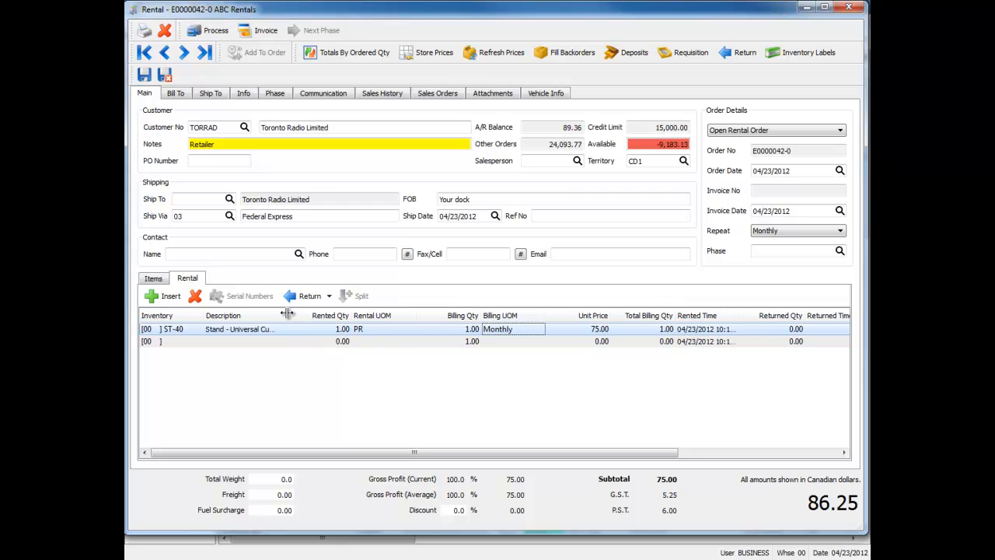
pyautogui.moveTo(639, 457); pyautogui.dragTo(783, 458)
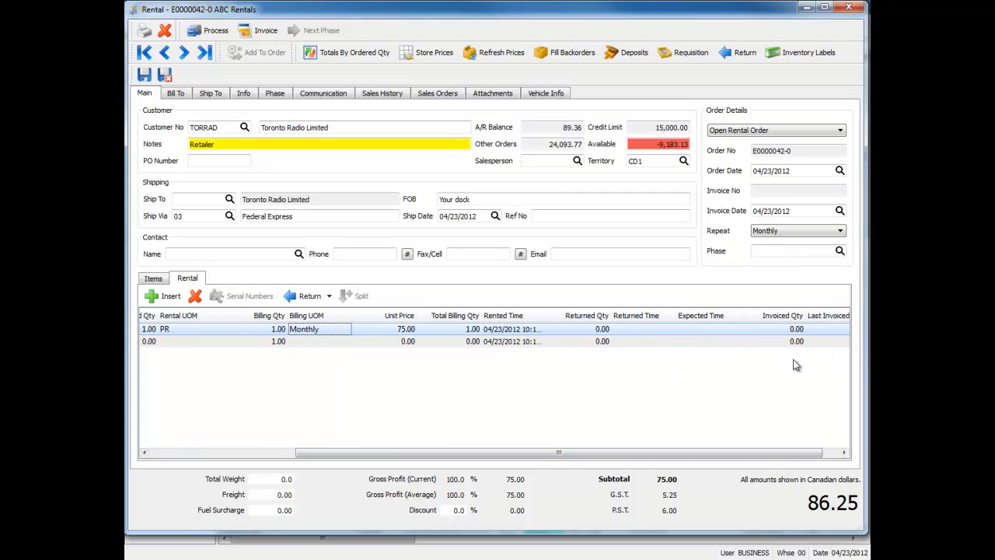
pyautogui.moveTo(751, 452); pyautogui.dragTo(551, 453)
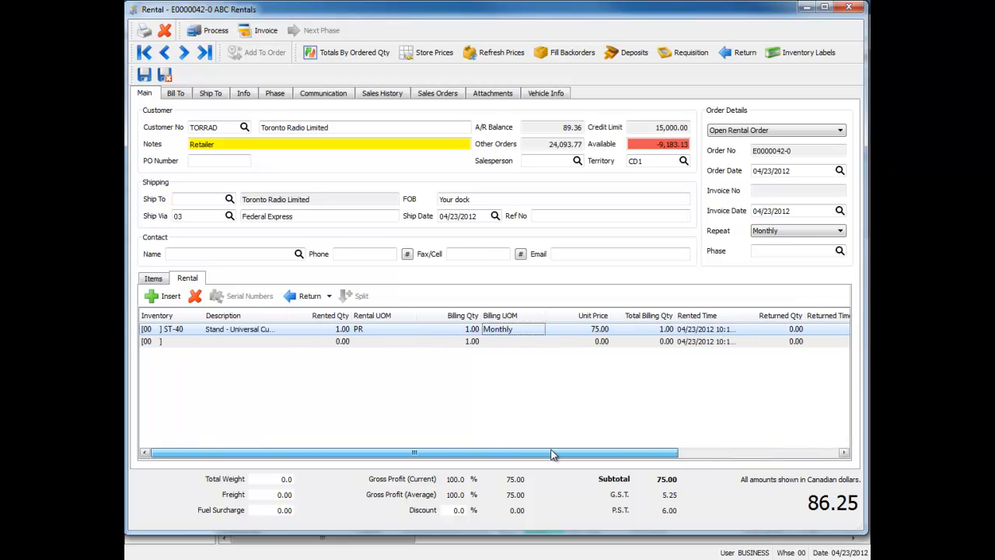
# Step: Search the inventory descriptions for "wire" and add SPW-14G, 14 Gauge Speaker Wire, to the order's sale items
pyautogui.click(153, 278)
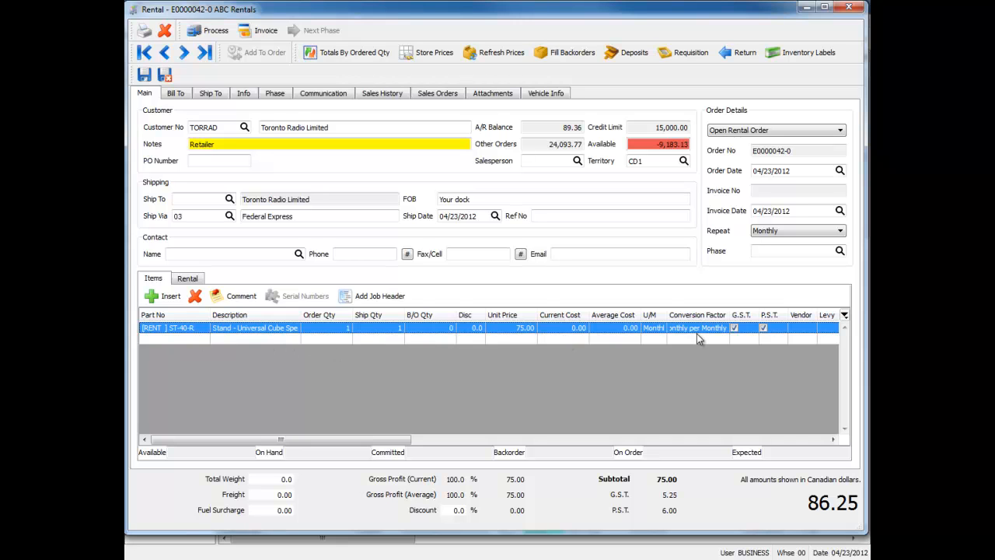
pyautogui.click(185, 339)
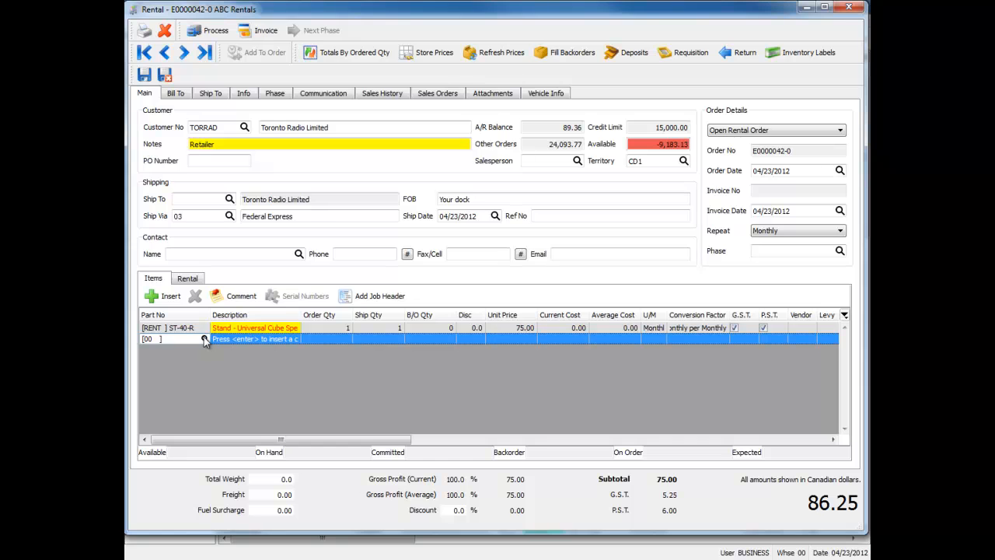
pyautogui.click(204, 339)
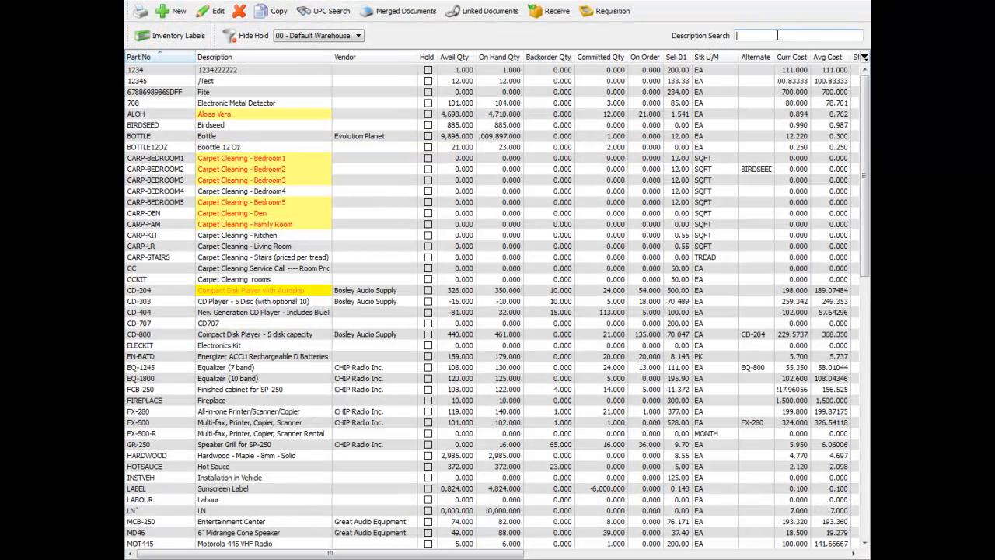
pyautogui.write('wire')
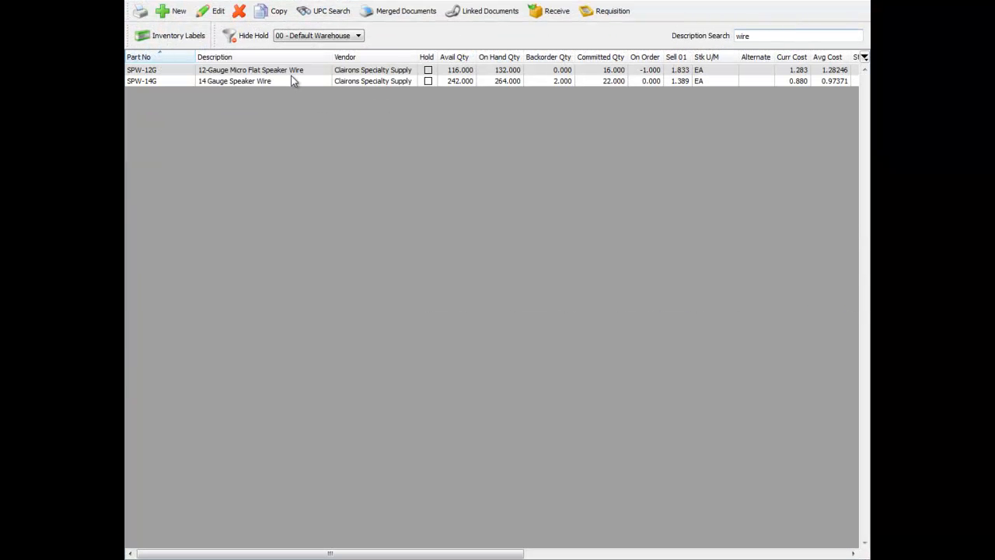
pyautogui.doubleClick(281, 81)
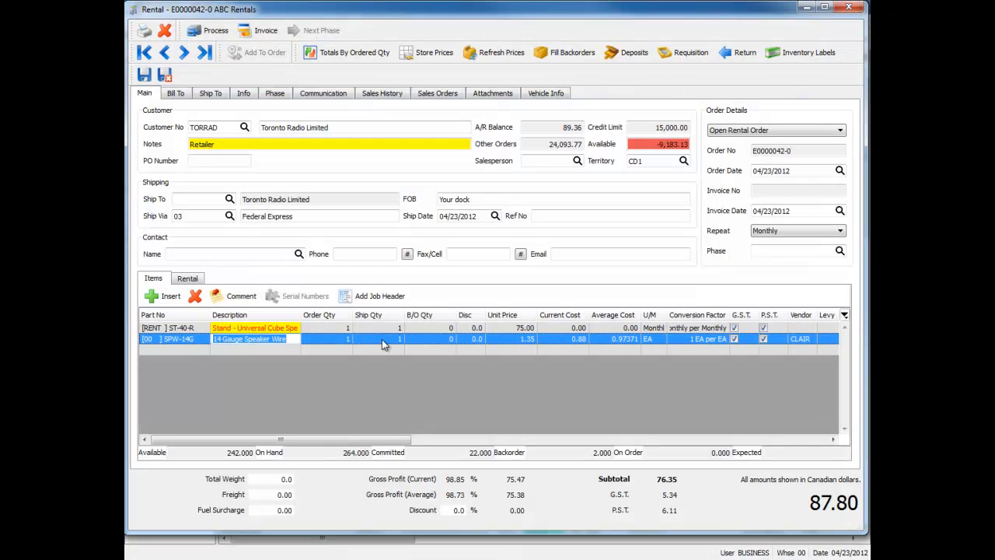
# Step: Set the order quantity of the 14 Gauge Speaker Wire line to 3
pyautogui.click(338, 338)
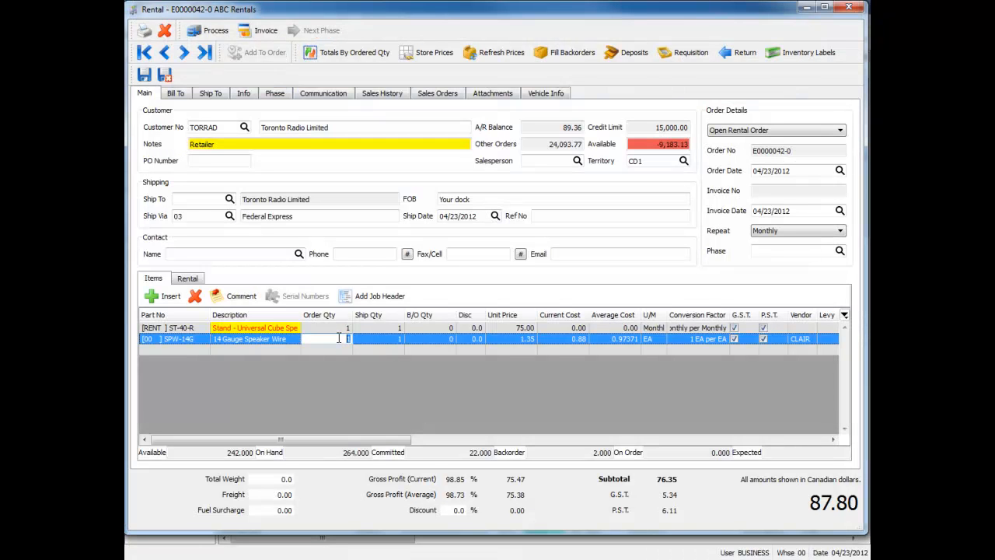
pyautogui.write('3')
pyautogui.press('Tab')
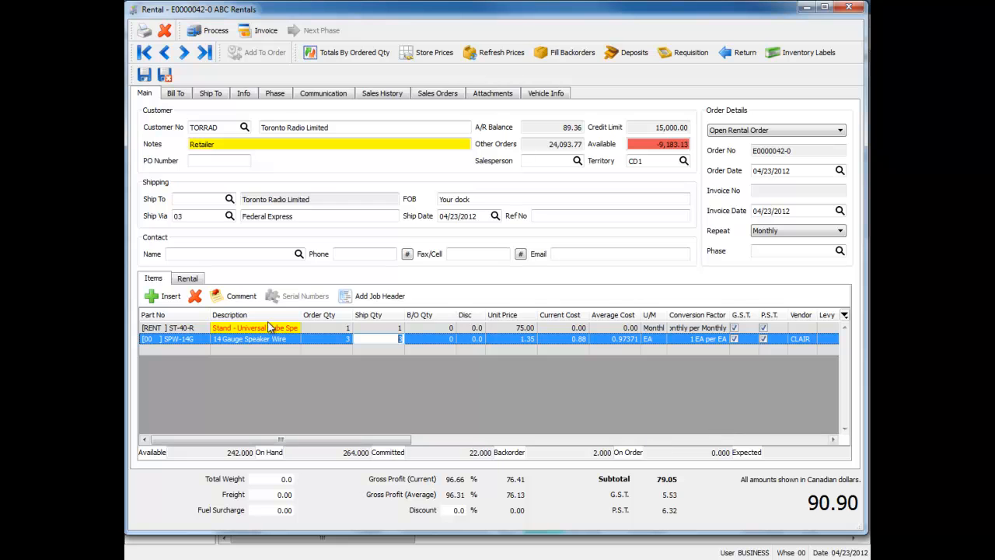
# Step: Invoice the rental order with the On Account payment method, and skip printing the invoice report
pyautogui.click(262, 36)
pyautogui.click(554, 290)
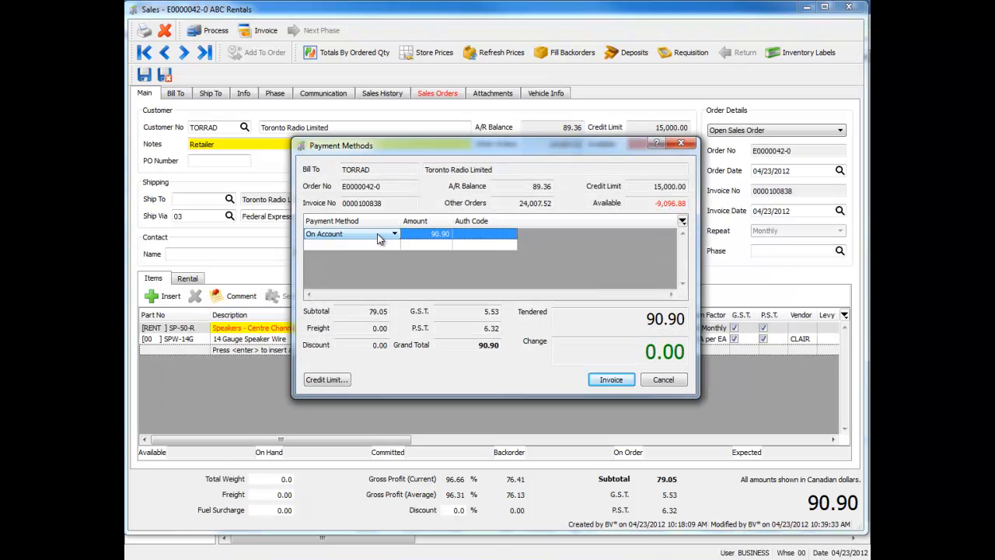
pyautogui.click(377, 234)
pyautogui.click(377, 234)
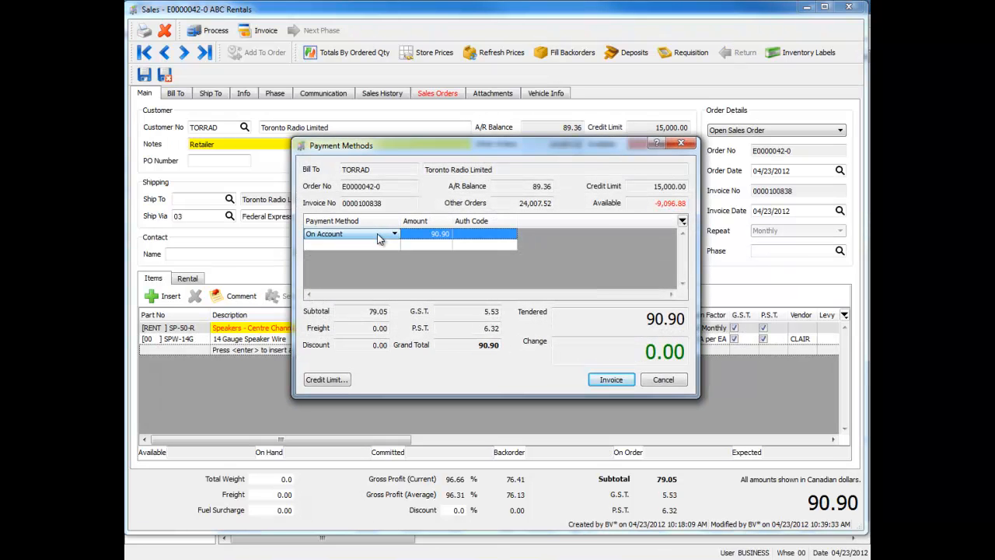
pyautogui.click(605, 380)
pyautogui.click(522, 296)
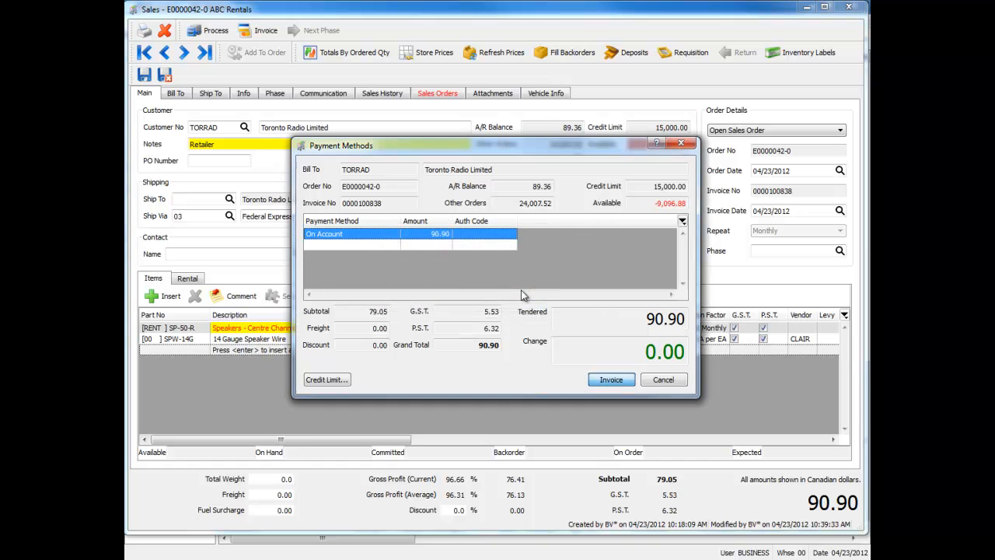
pyautogui.click(604, 379)
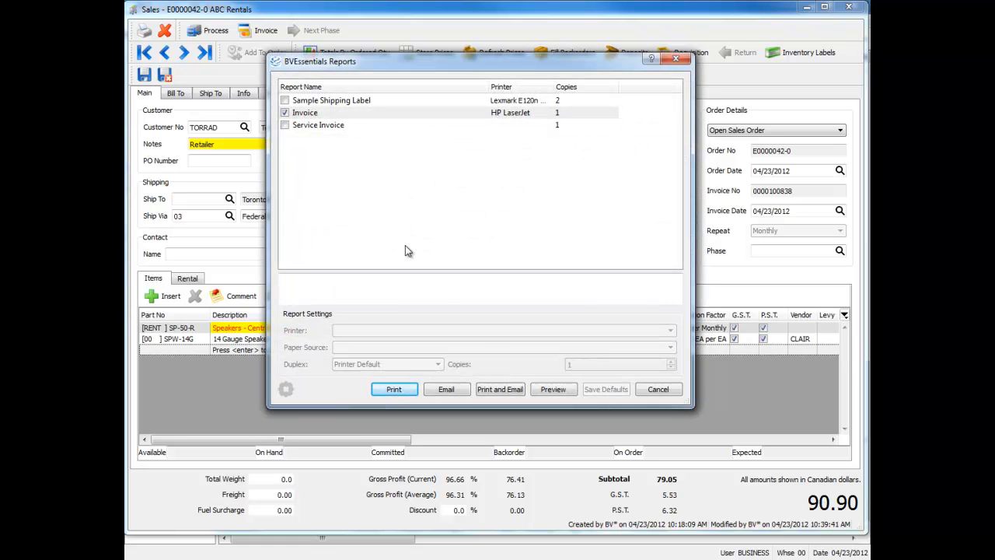
pyautogui.click(657, 391)
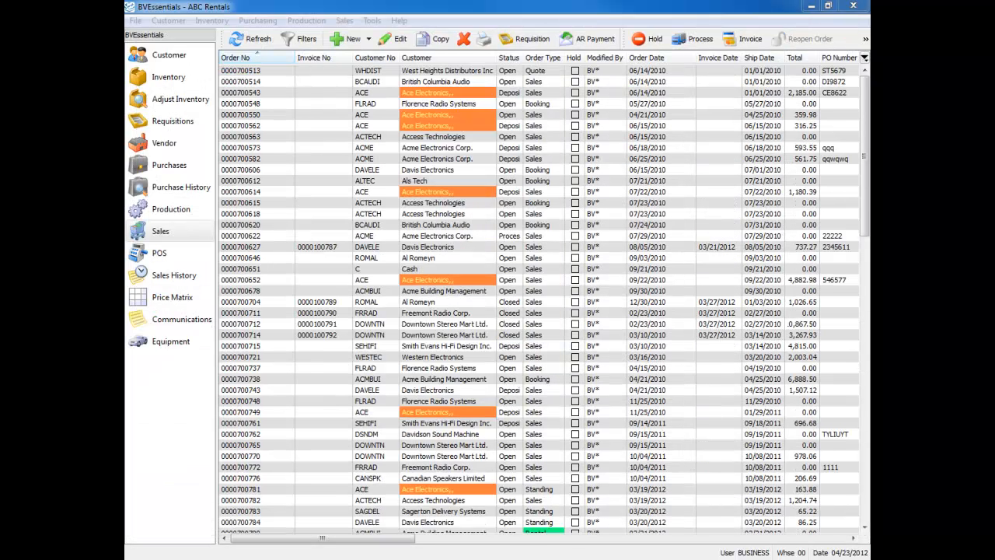
# Step: Find the most recent Toronto Radio Limited rental order in the sales orders list and reopen it
pyautogui.click(262, 202)
pyautogui.scroll(-3, 262, 202)
pyautogui.scroll(-15, 262, 202)
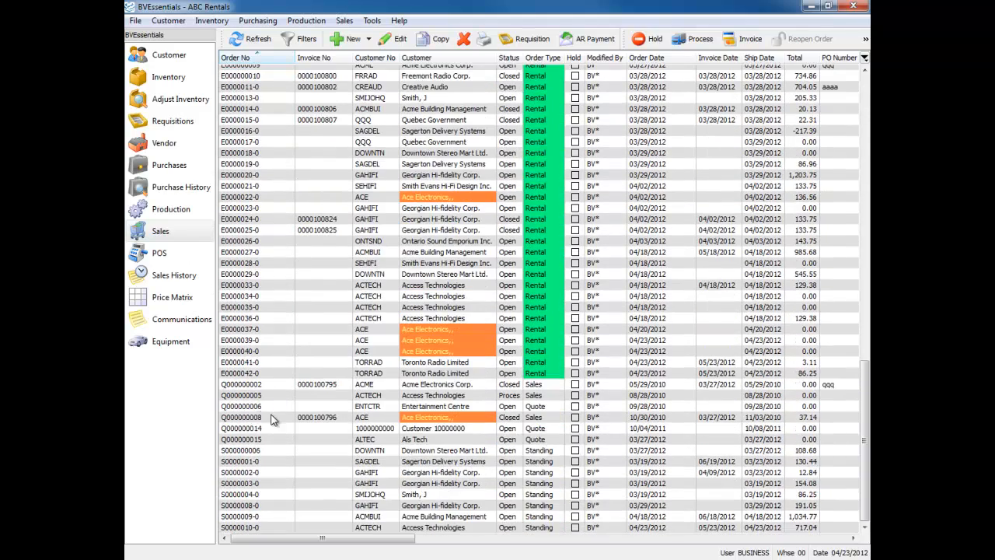
pyautogui.doubleClick(249, 374)
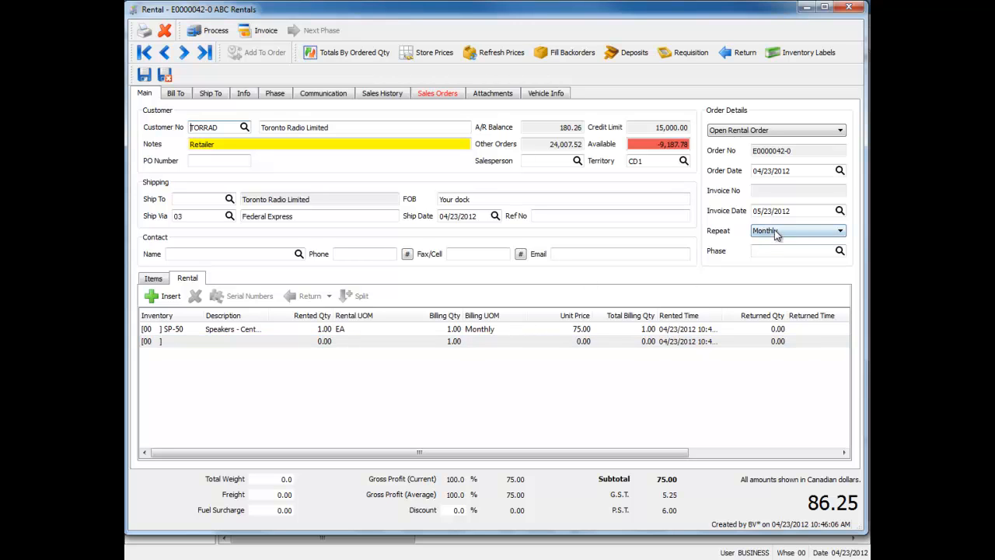
# Step: Check the reopened order's next invoice date, its billed items and its rental lines
pyautogui.moveTo(807, 211); pyautogui.dragTo(733, 211)
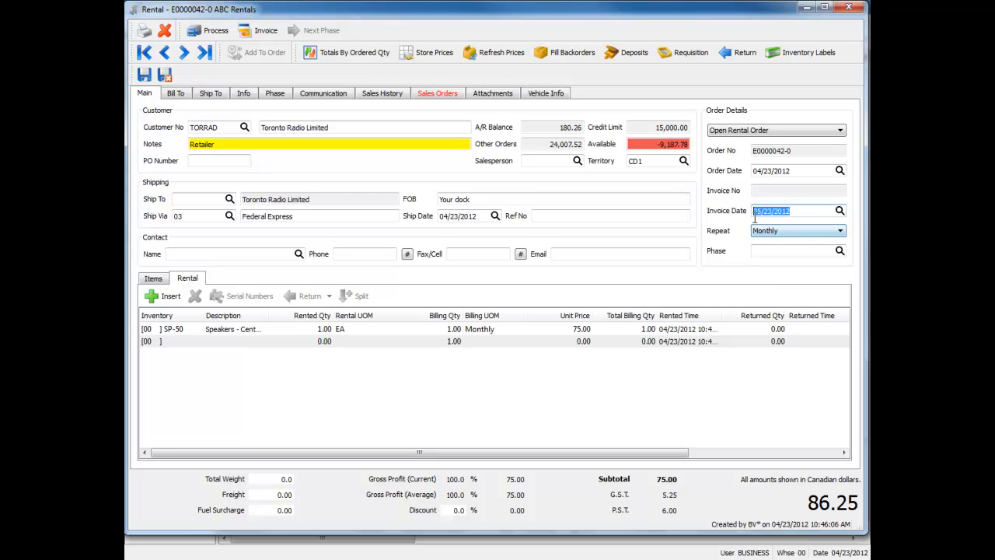
pyautogui.click(827, 213)
pyautogui.click(152, 278)
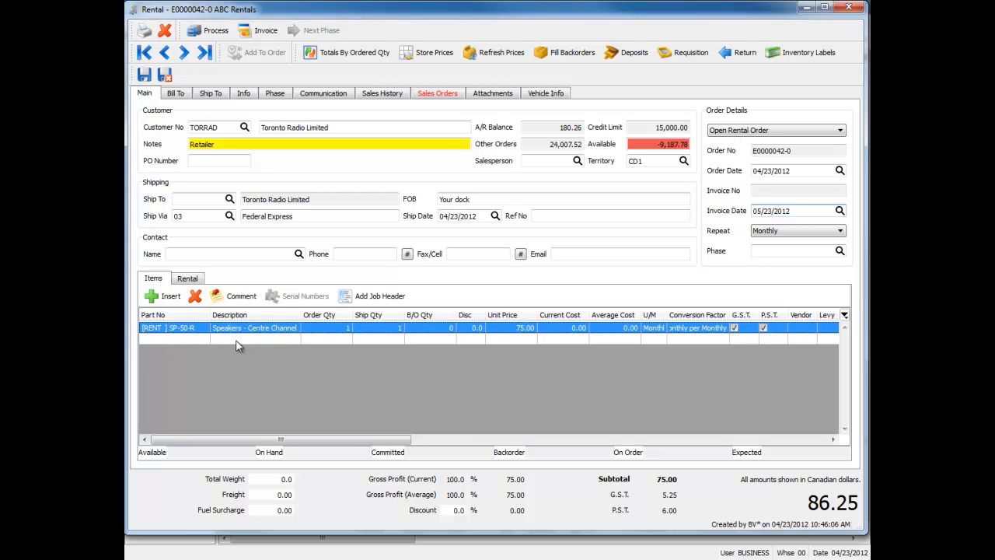
pyautogui.click(188, 279)
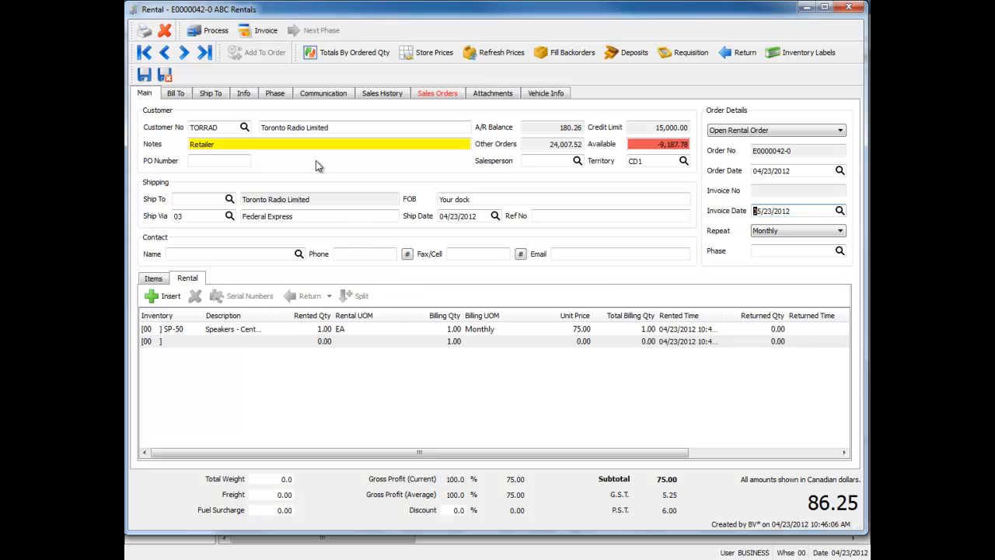
# Step: Save and close the Toronto Radio Limited order, and start a new rental order for Georgian Hi-fidelity Corp
pyautogui.click(165, 75)
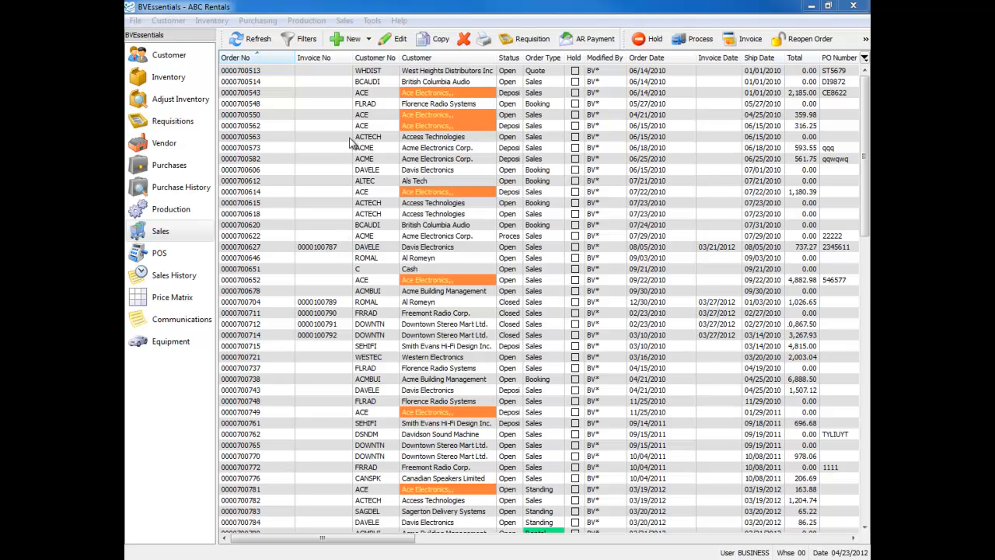
pyautogui.click(369, 41)
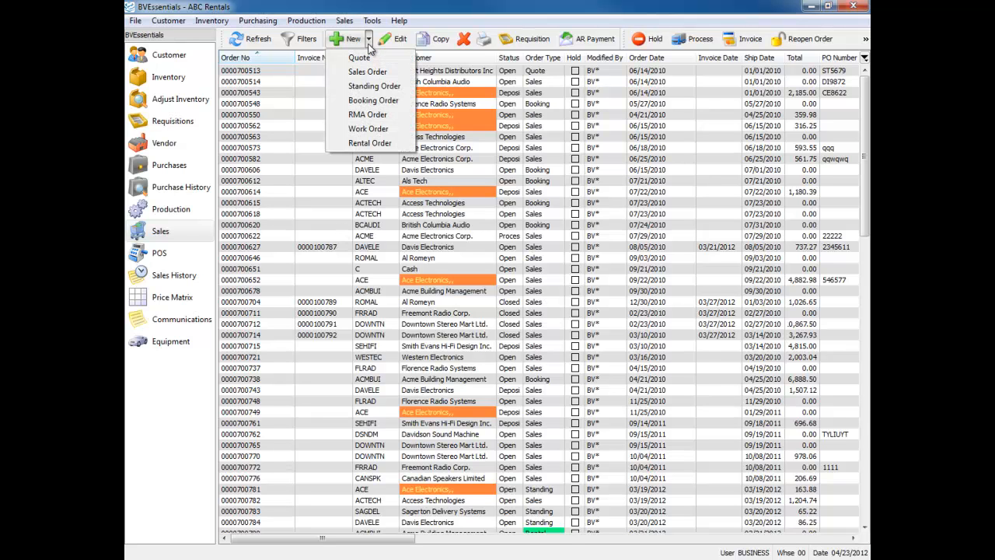
pyautogui.click(362, 143)
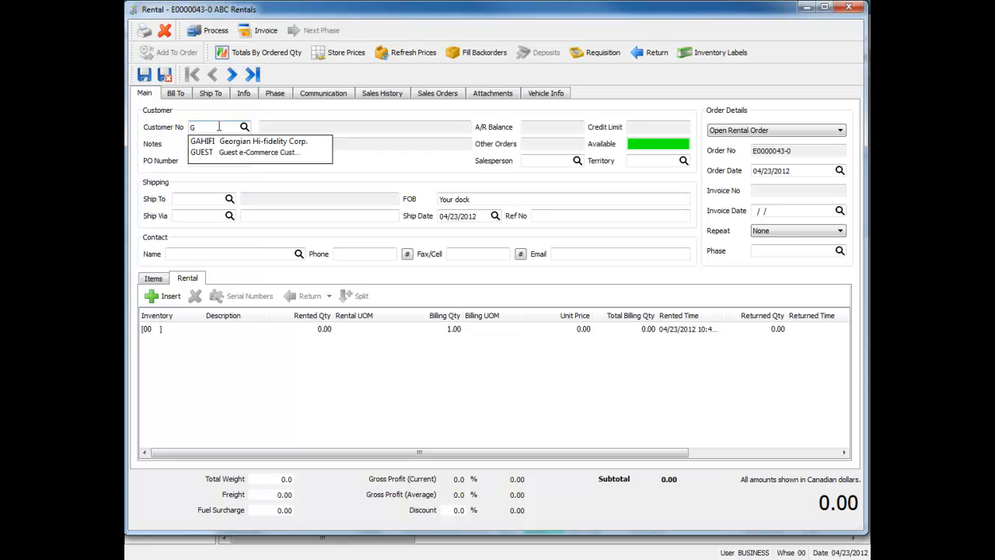
pyautogui.click(221, 141)
pyautogui.click(180, 328)
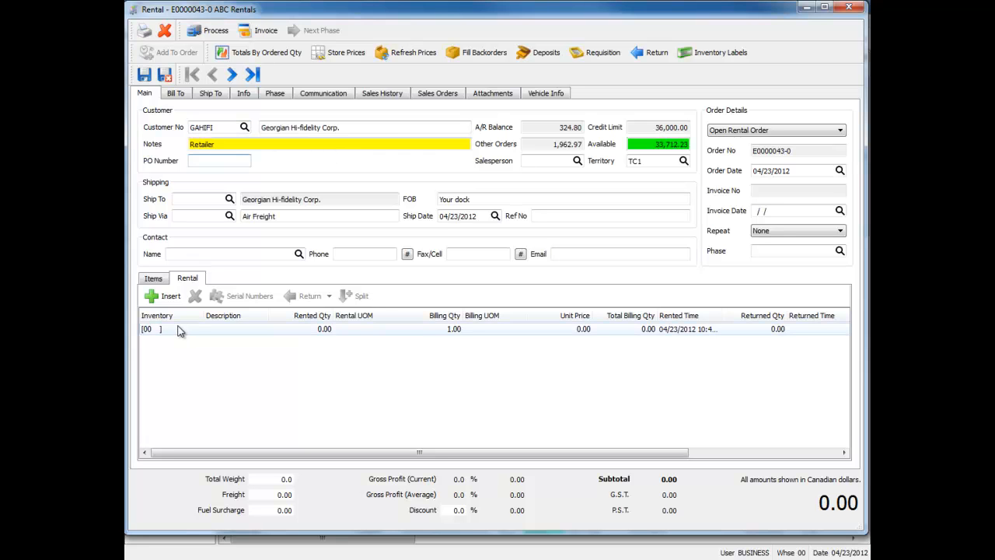
pyautogui.write('FX')
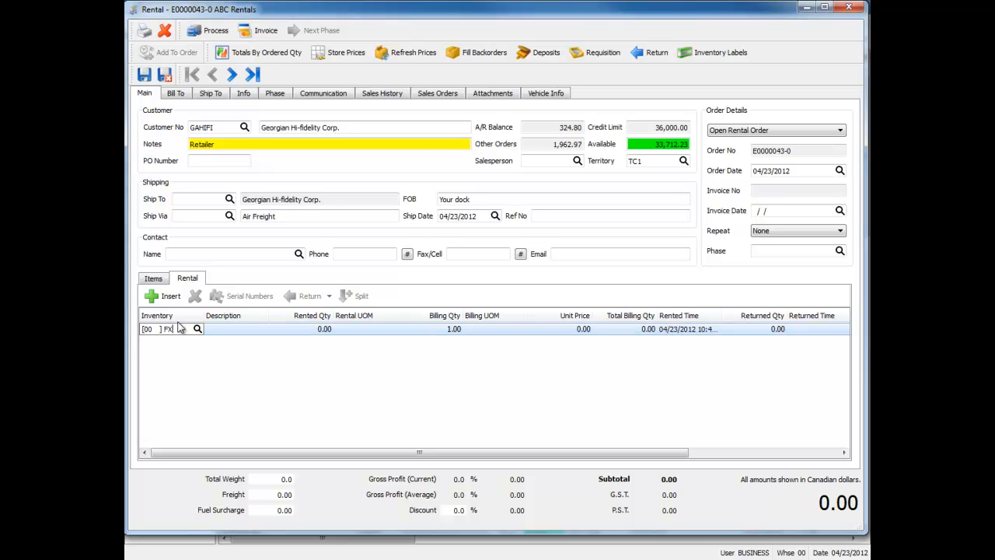
pyautogui.click(187, 343)
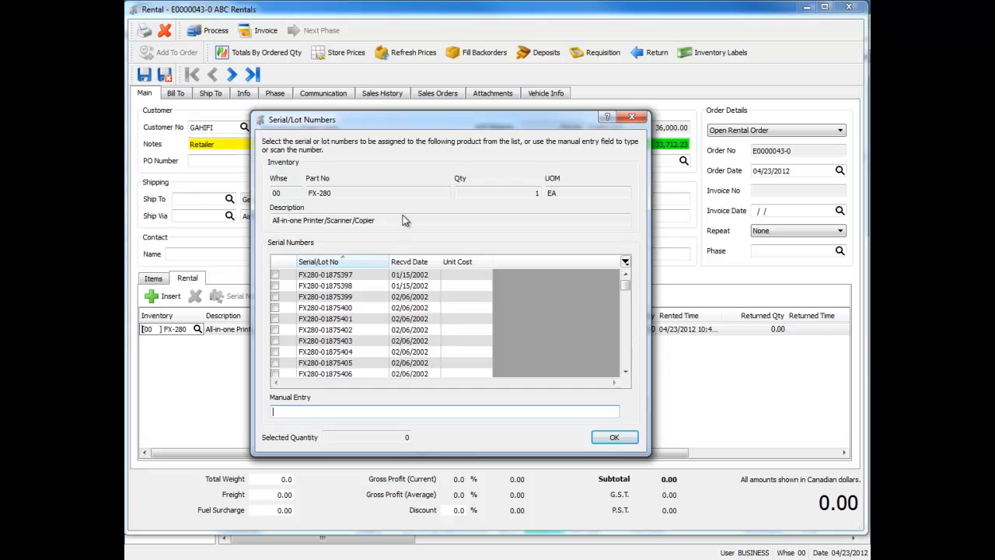
pyautogui.click(274, 274)
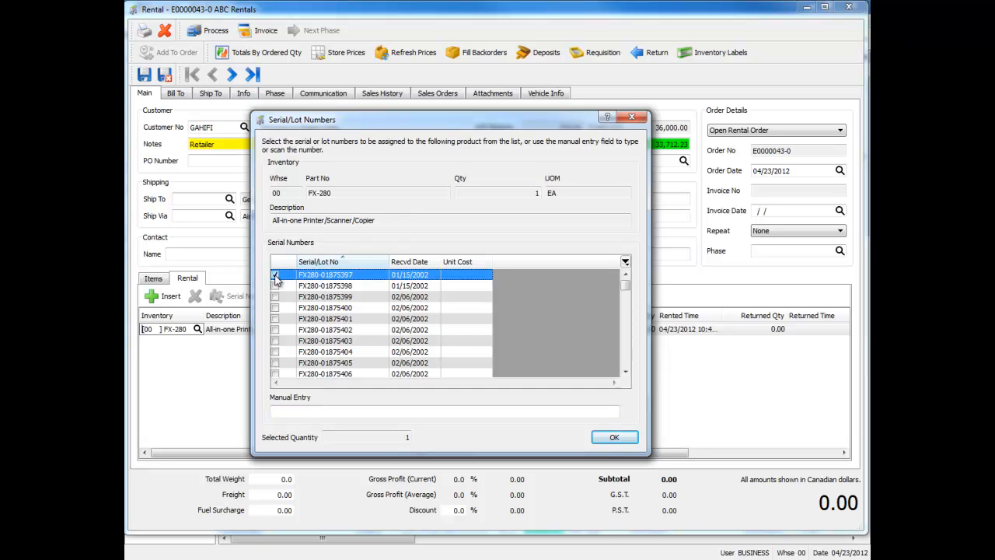
pyautogui.click(613, 438)
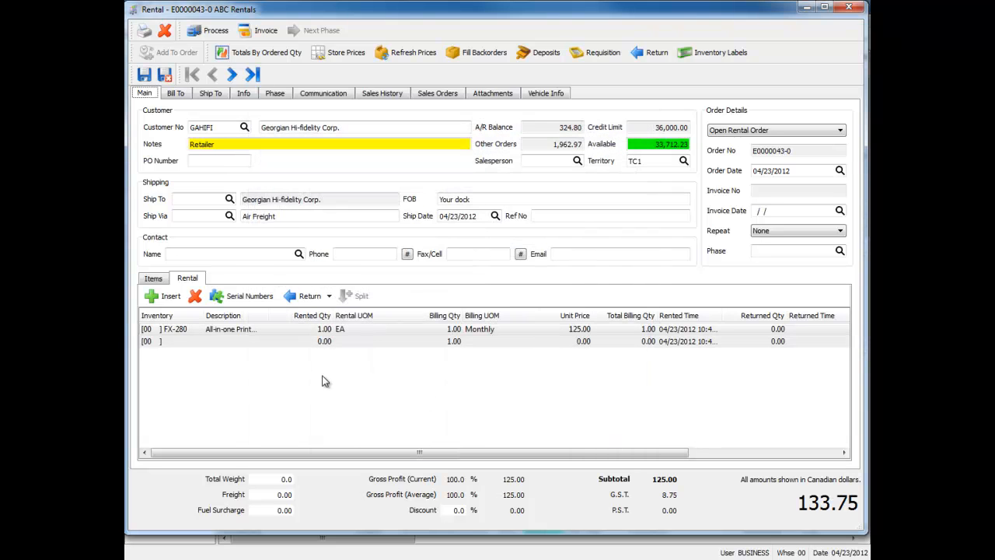
# Step: Add an SP-50 centre channel speaker rental line with a rented quantity of 3
pyautogui.click(196, 343)
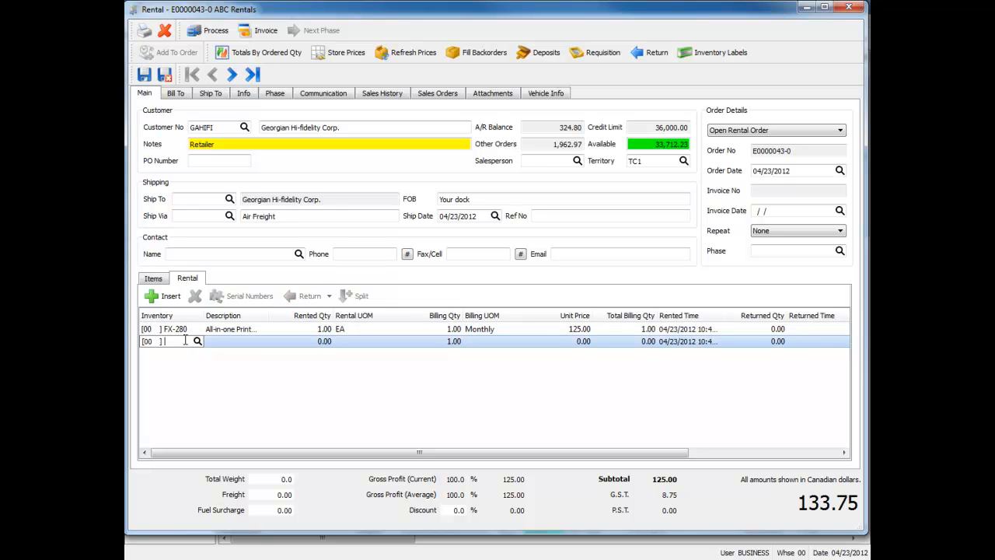
pyautogui.write('S')
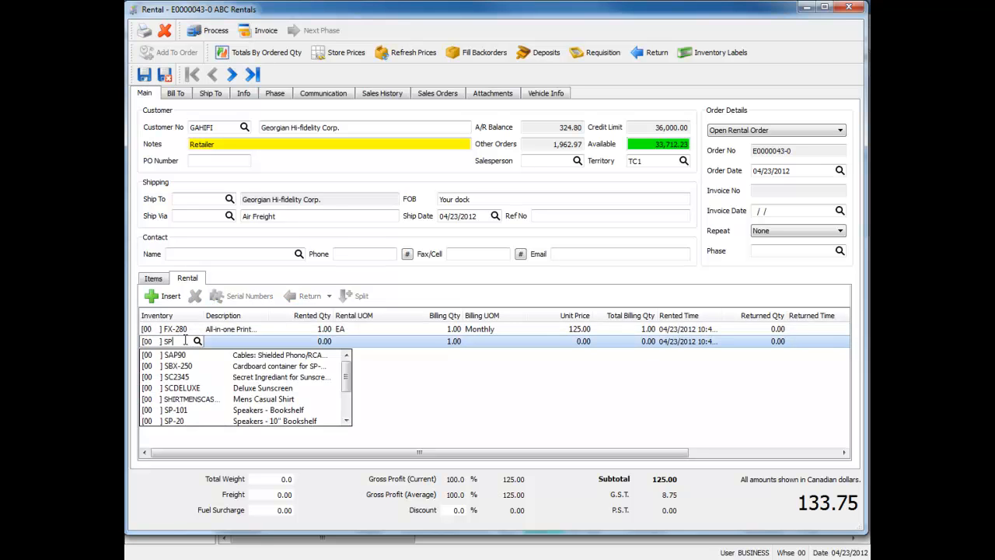
pyautogui.write('P')
pyautogui.click(195, 432)
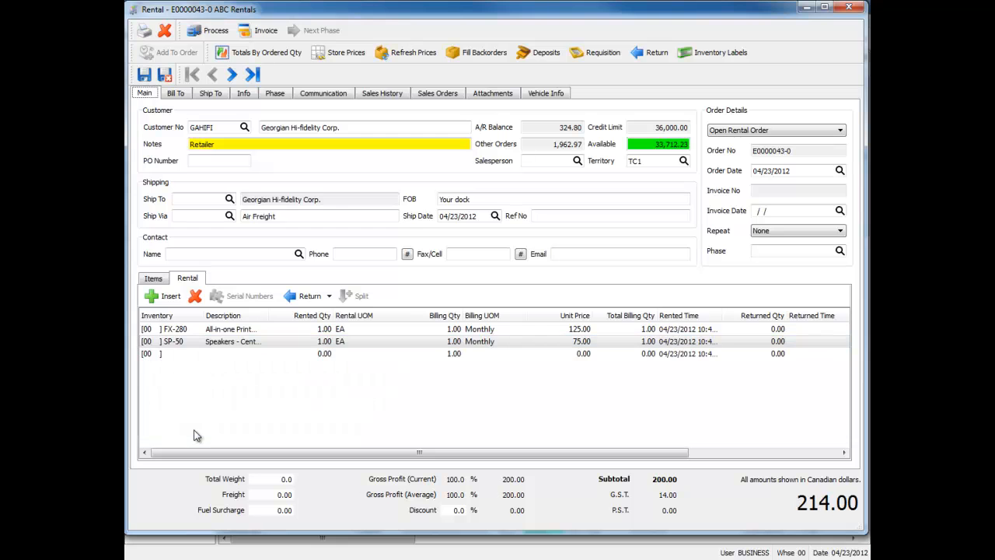
pyautogui.click(311, 343)
pyautogui.write('3')
pyautogui.press('Tab')
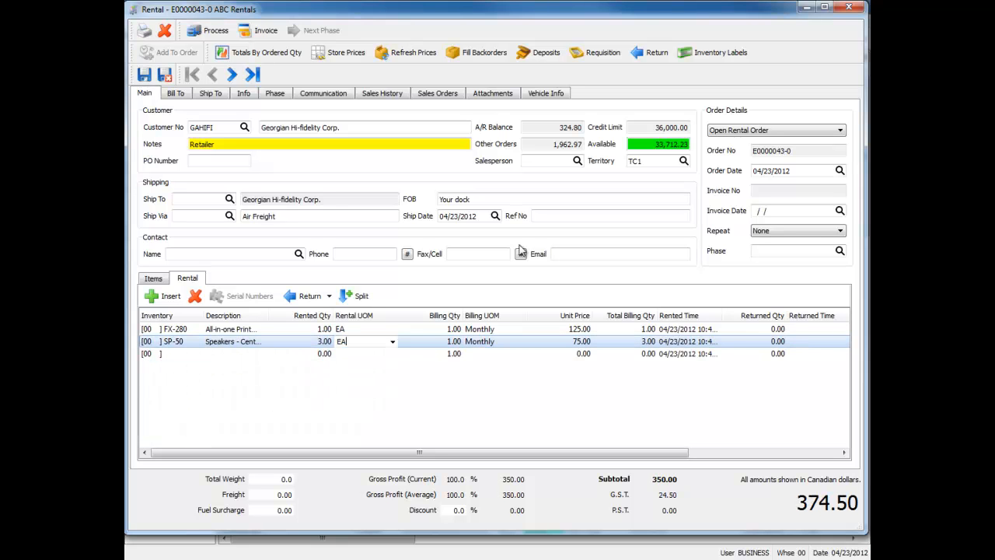
# Step: Set the order to repeat monthly with a postdated invoice date of 04/24/2012, and save and close it
pyautogui.click(815, 231)
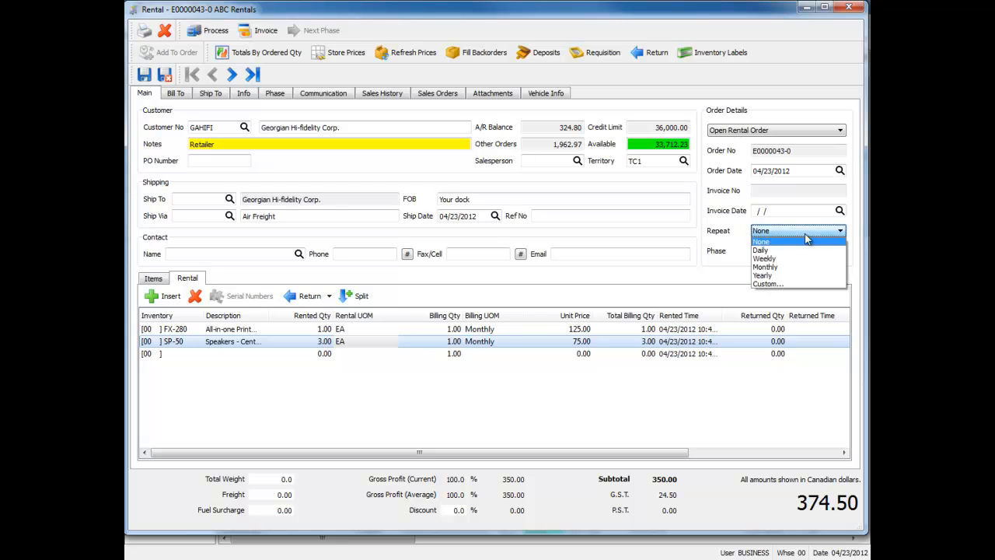
pyautogui.click(776, 267)
pyautogui.click(838, 211)
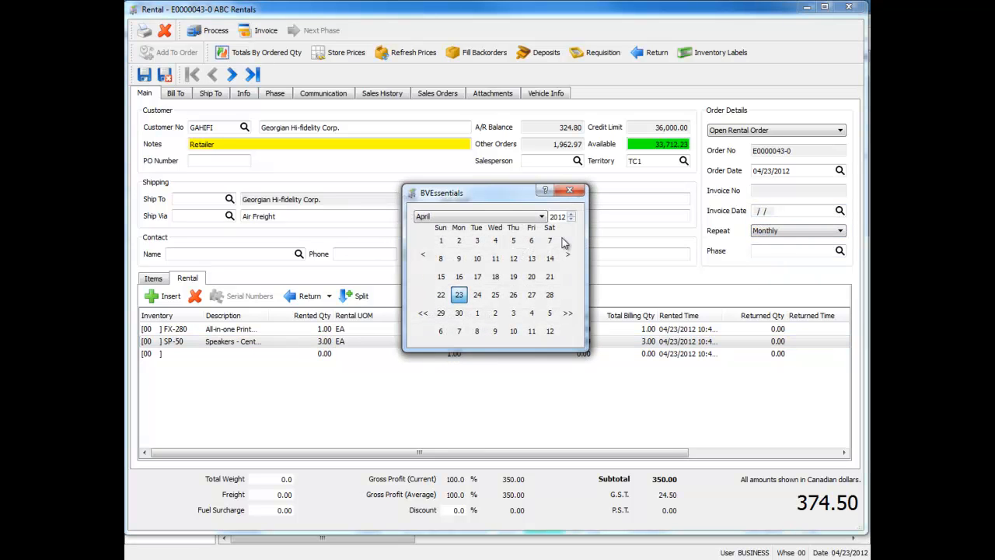
pyautogui.click(477, 296)
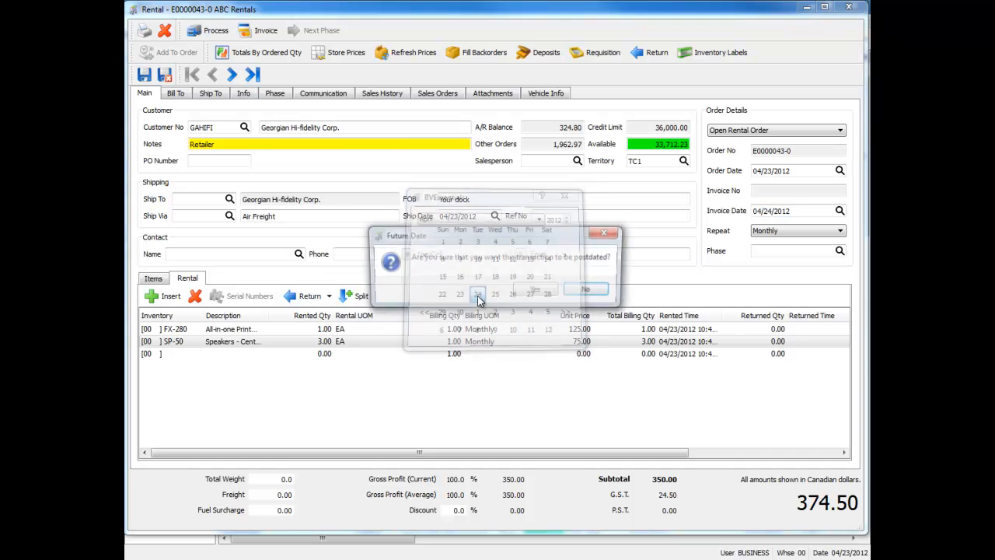
pyautogui.click(536, 294)
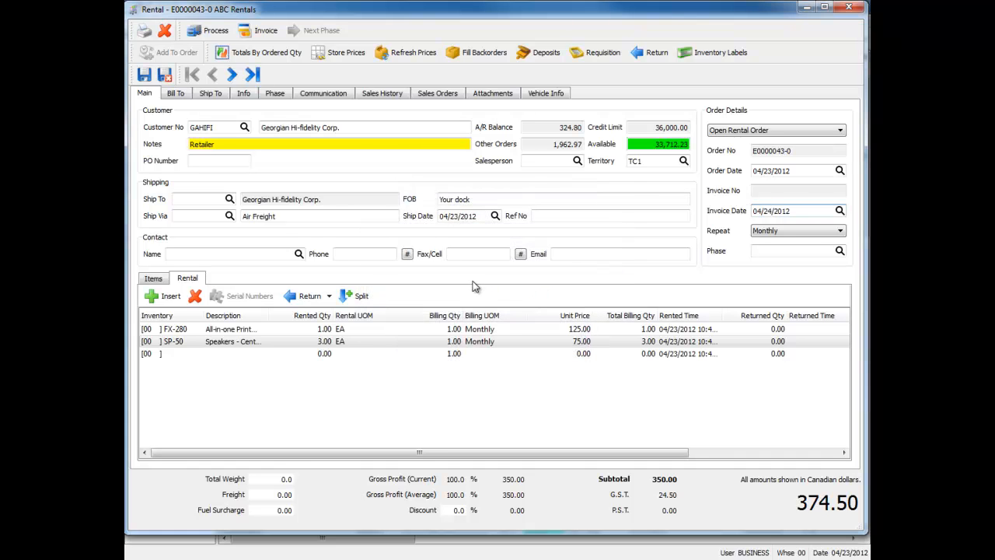
pyautogui.click(170, 75)
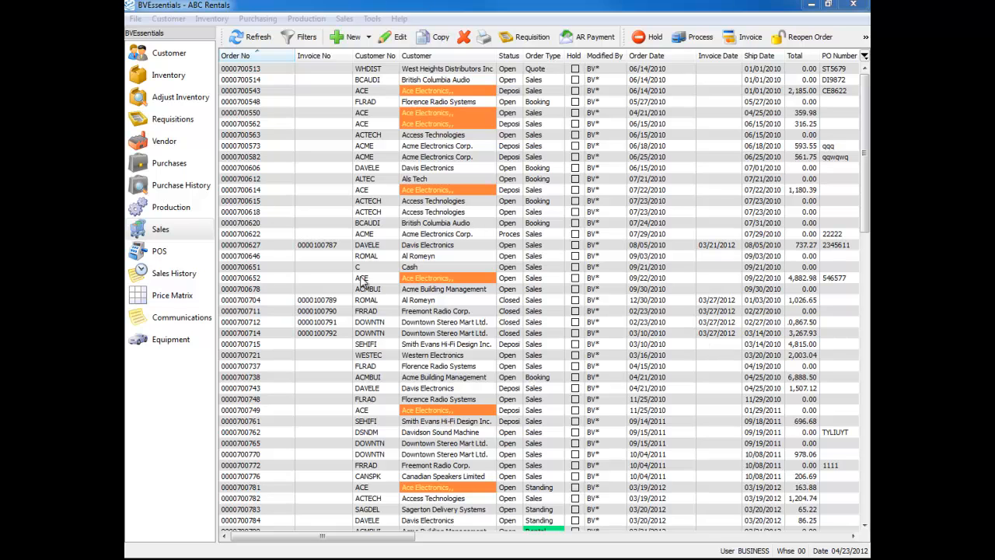
# Step: Check the FX-280 inventory item's serial numbers, sorted by order number in descending order, and close the item
pyautogui.click(163, 75)
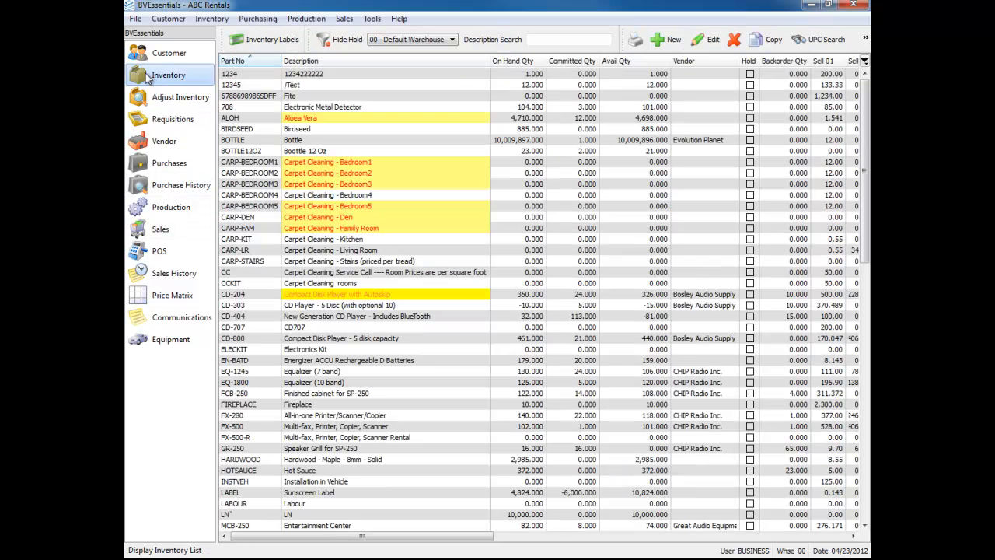
pyautogui.click(262, 85)
pyautogui.scroll(-10, 262, 92)
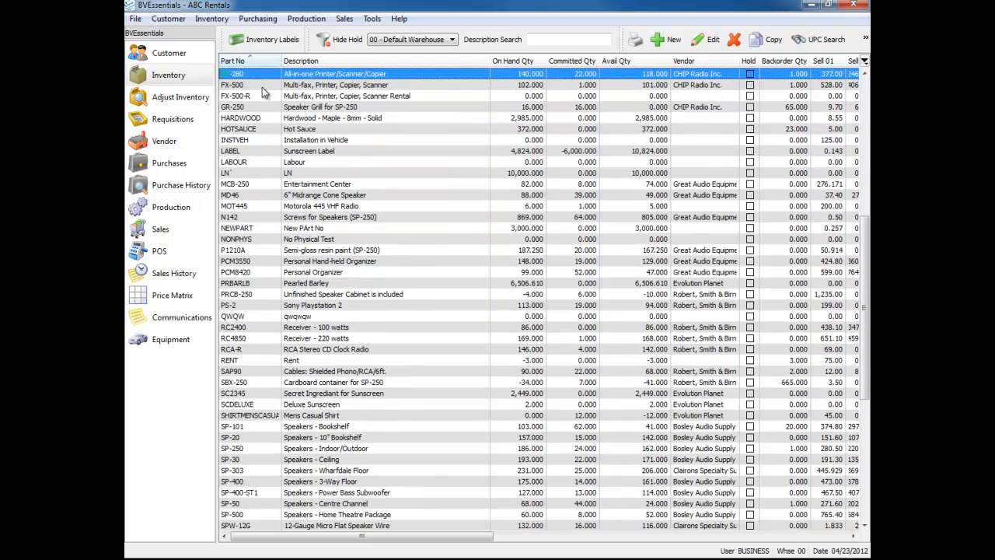
pyautogui.doubleClick(251, 78)
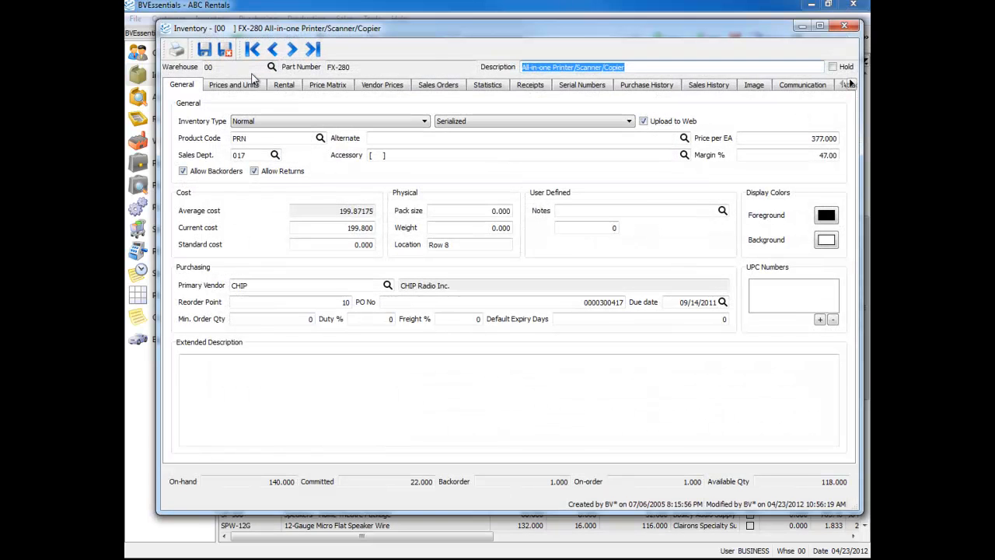
pyautogui.click(580, 86)
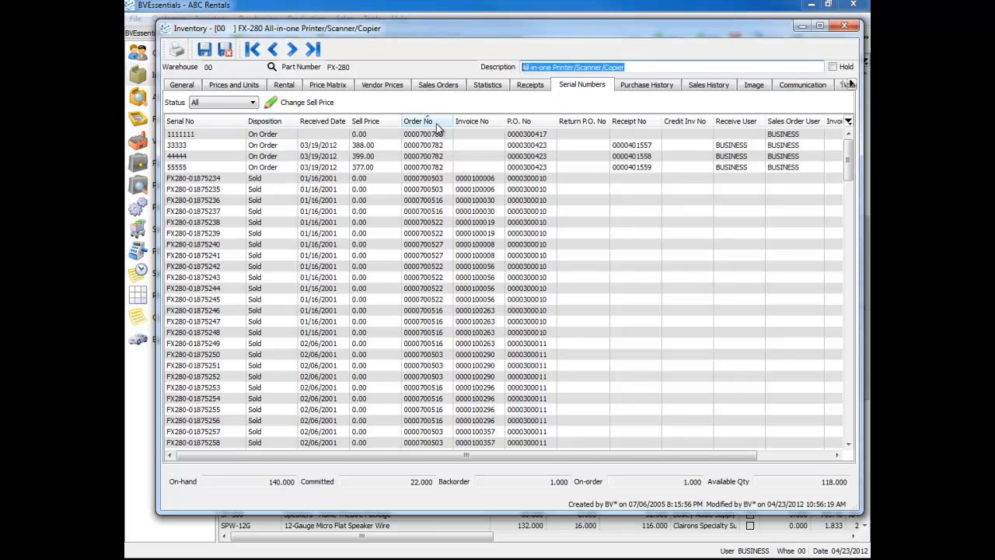
pyautogui.click(433, 122)
pyautogui.click(436, 124)
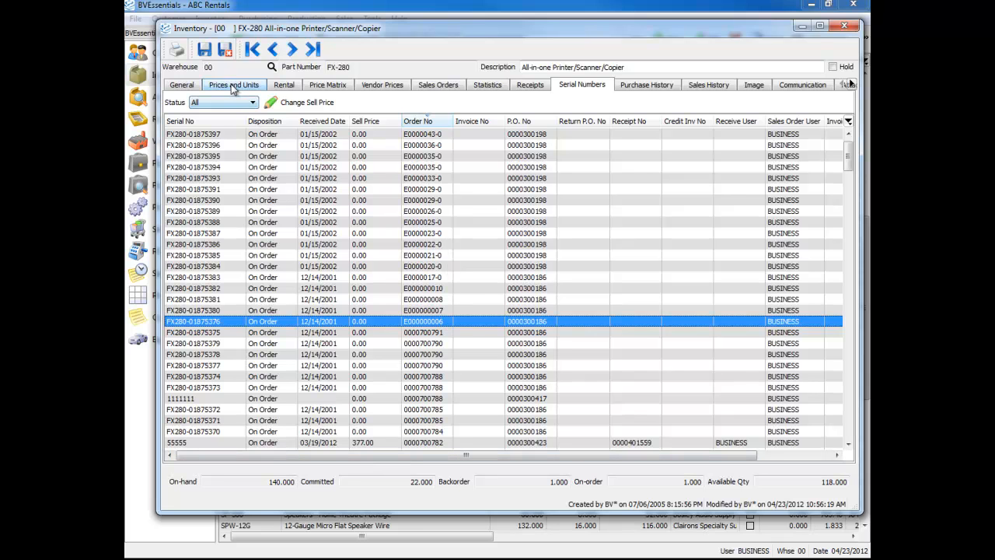
pyautogui.click(227, 48)
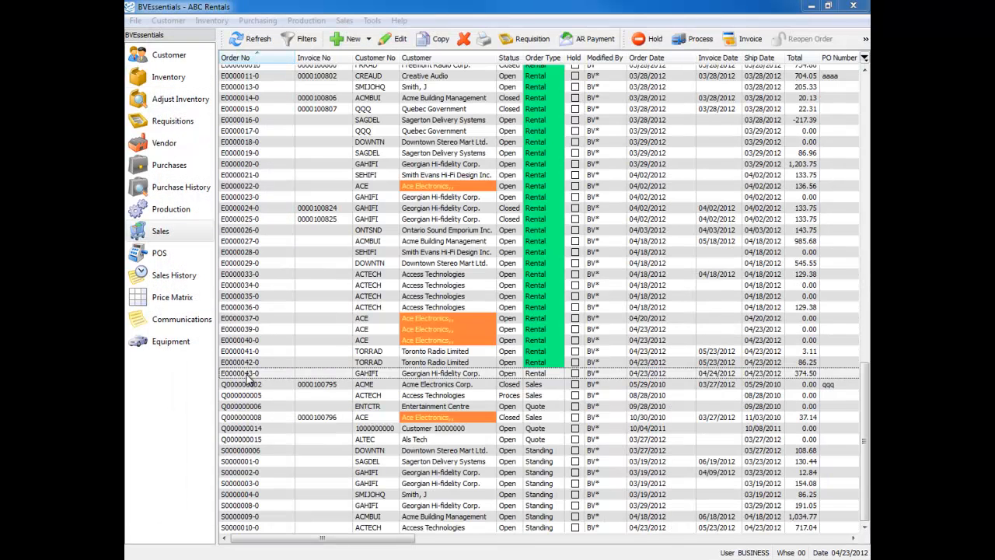
# Step: Reopen the new Georgian Hi-fidelity Corp. rental order and return and sell 1 of the rented SP-50 speakers
pyautogui.doubleClick(248, 377)
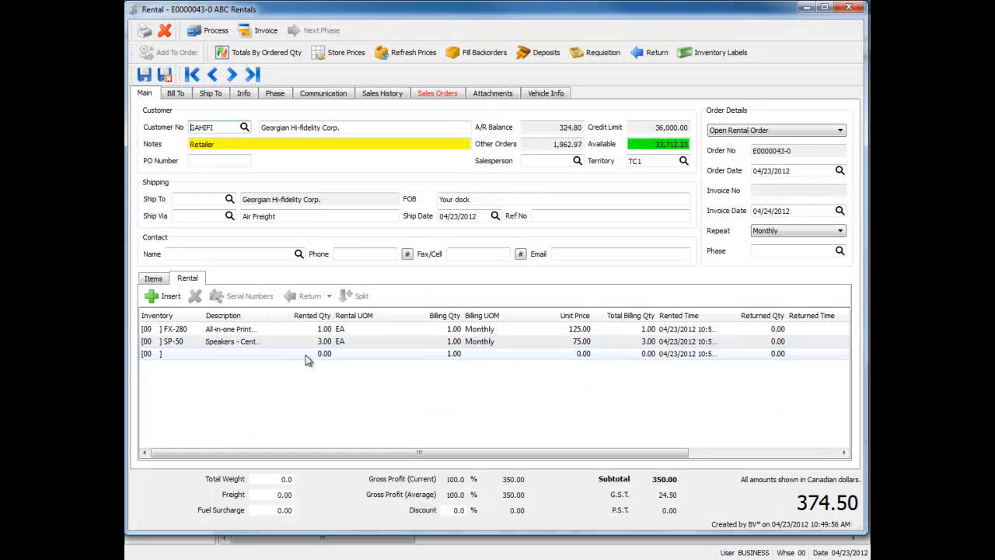
pyautogui.click(253, 339)
pyautogui.click(350, 342)
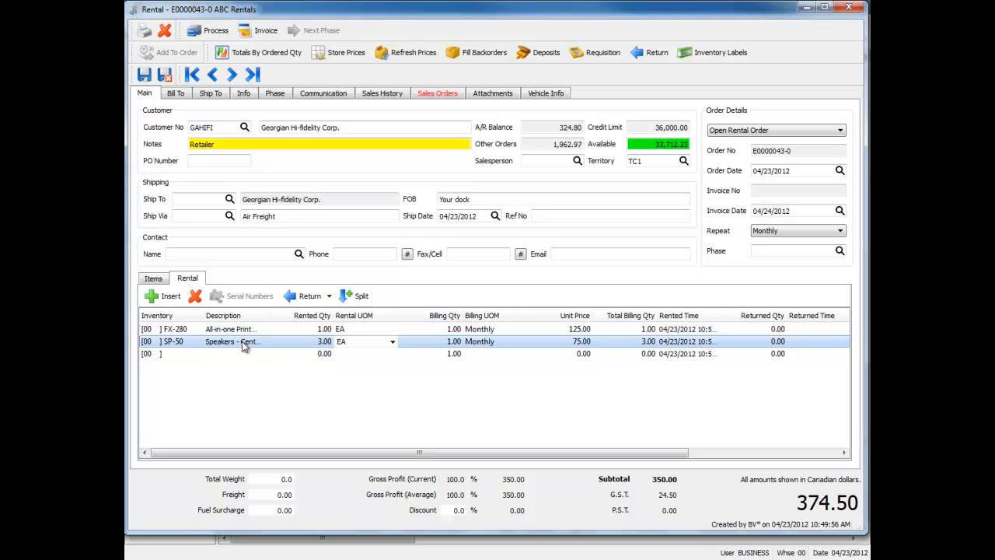
pyautogui.click(329, 297)
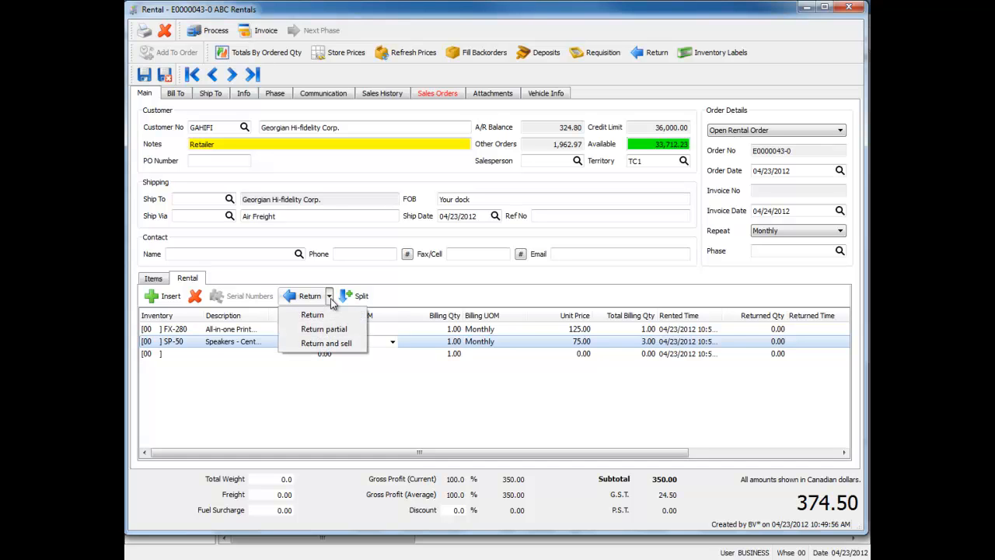
pyautogui.click(333, 344)
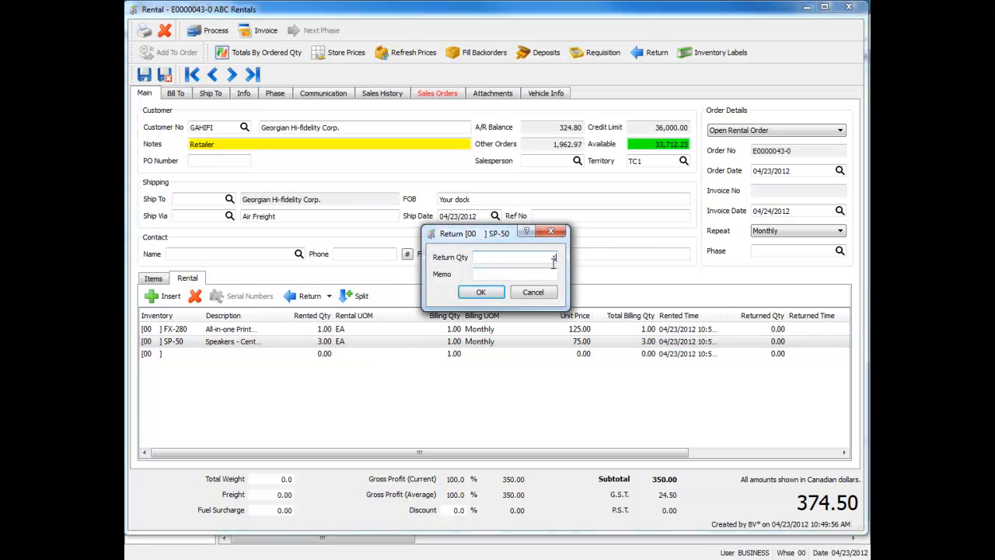
pyautogui.click(489, 292)
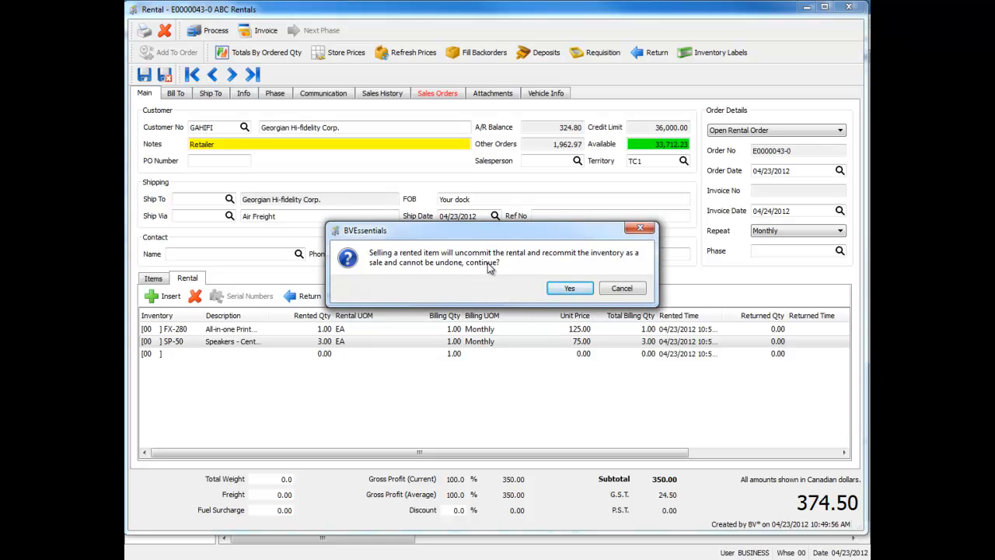
pyautogui.click(569, 289)
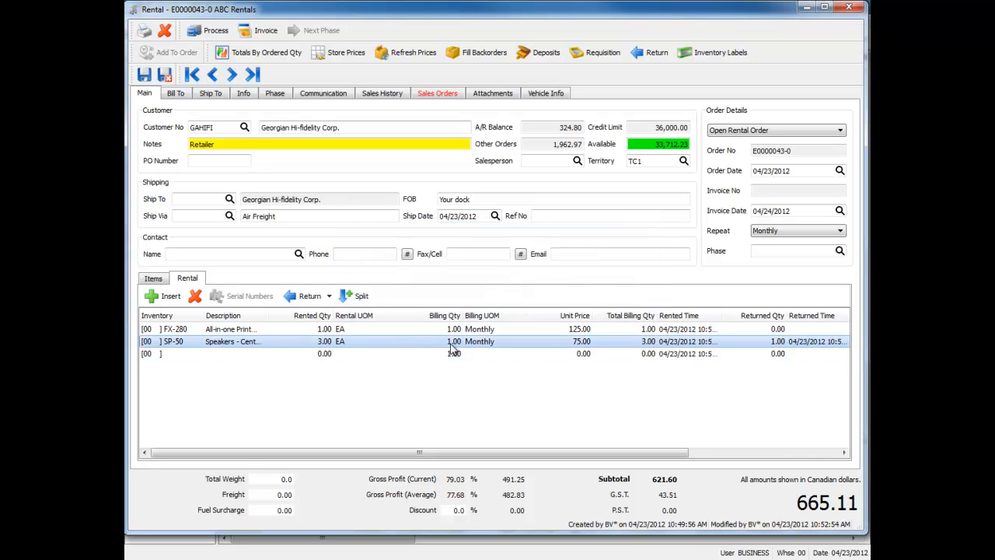
# Step: Check the SP-50 sale line among the order's billed items and go back to the rental lines
pyautogui.click(152, 278)
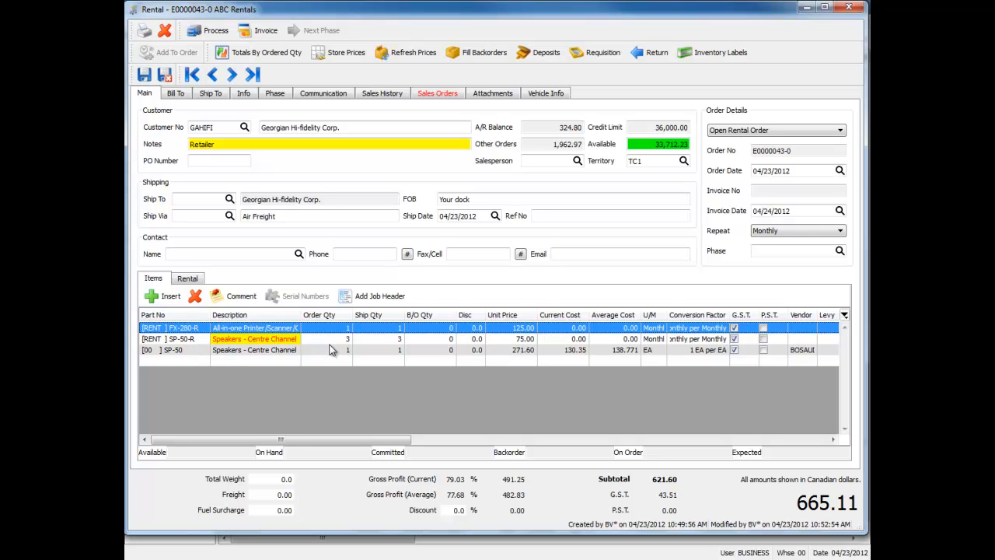
pyautogui.click(250, 351)
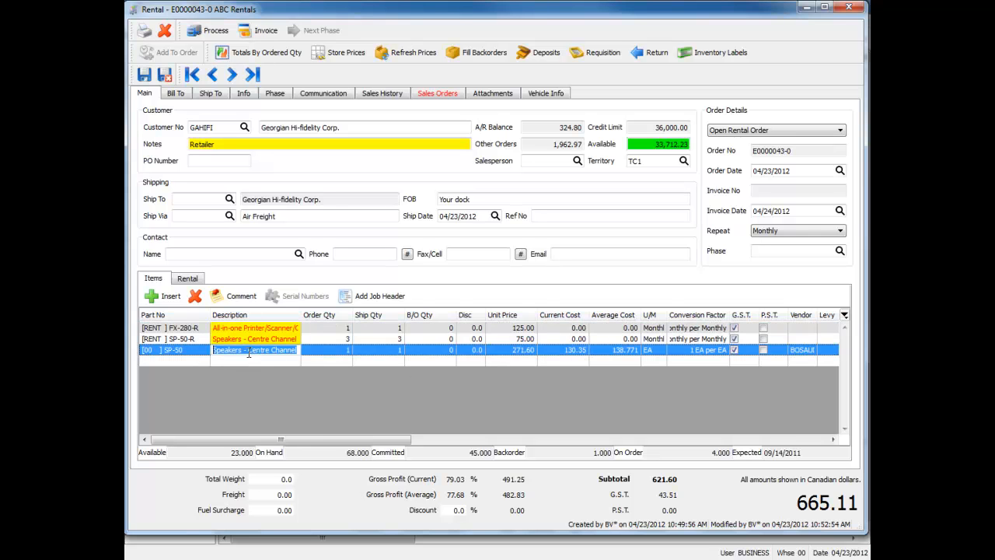
pyautogui.click(200, 282)
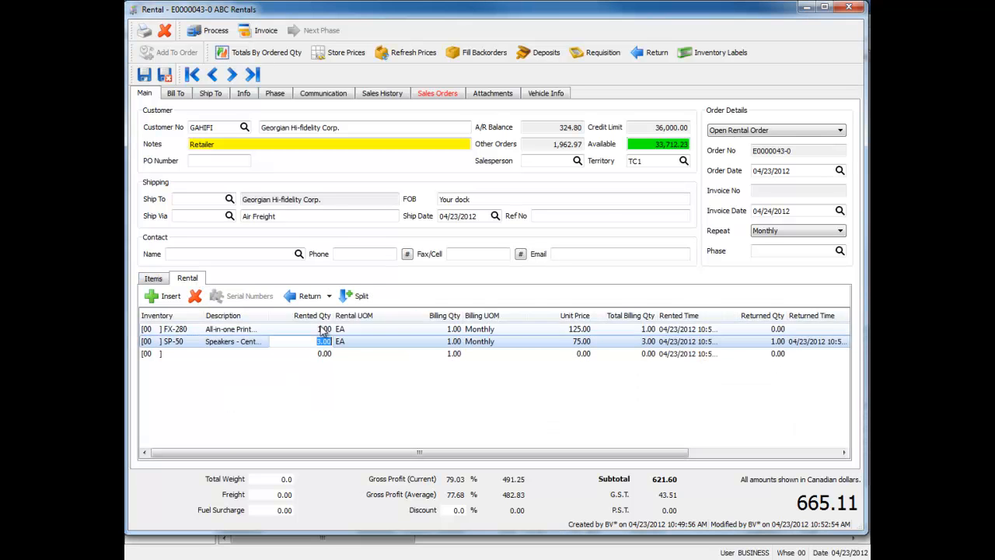
# Step: Split a quantity of 1 off the SP-50 rental line, leaving the memo blank
pyautogui.click(363, 303)
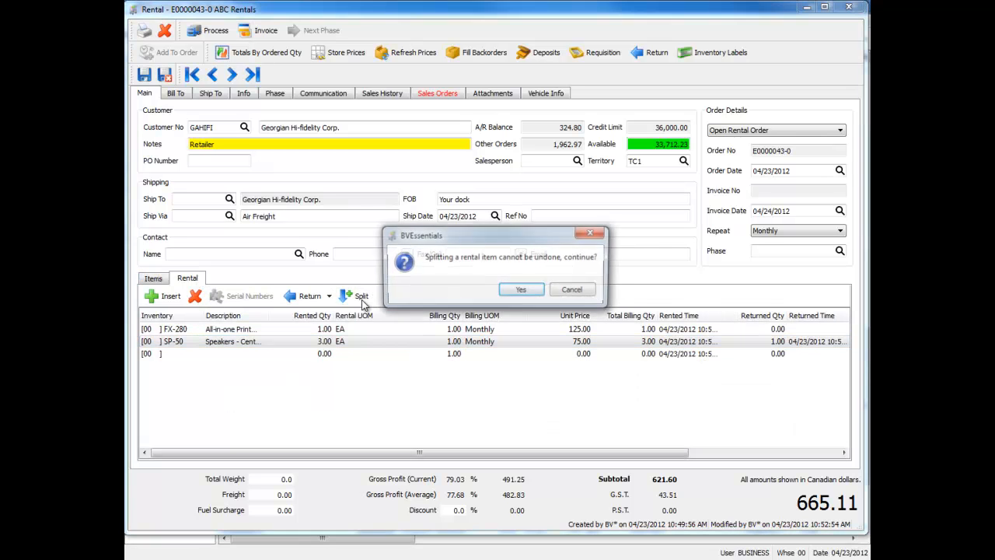
pyautogui.click(527, 295)
pyautogui.press('Tab')
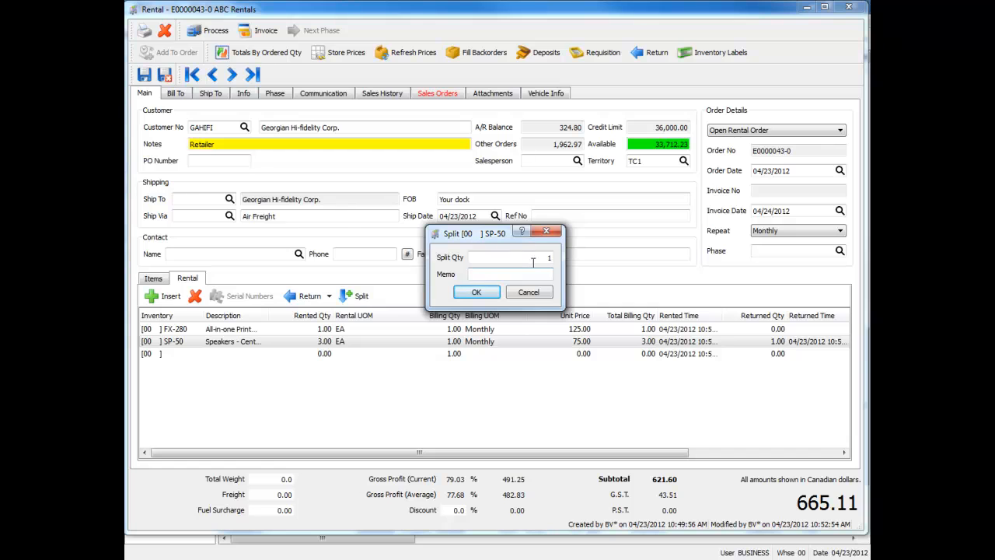
pyautogui.click(478, 293)
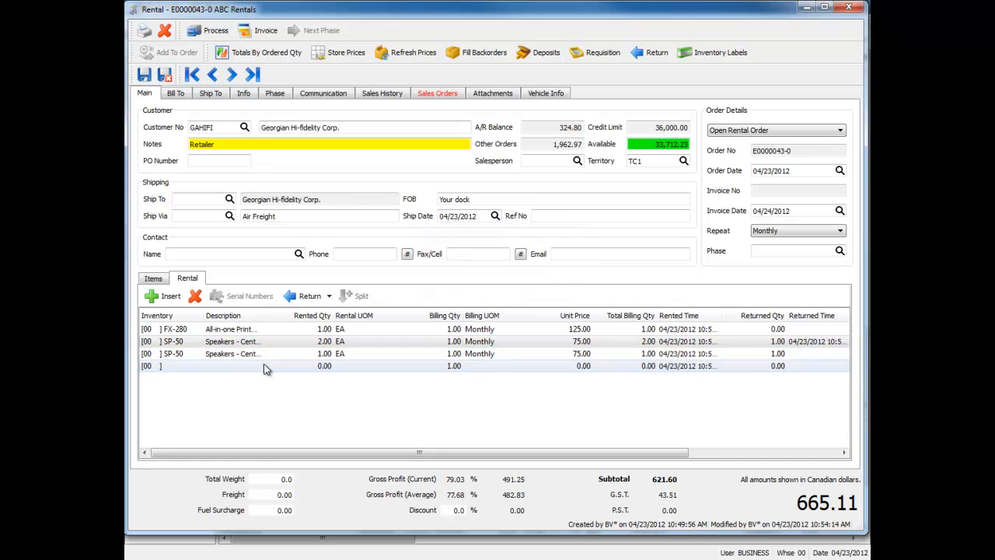
# Step: Change the billing unit of the split-off SP-50 rental line to Weekly, then save and close the rental order
pyautogui.click(507, 354)
pyautogui.click(507, 353)
pyautogui.click(522, 353)
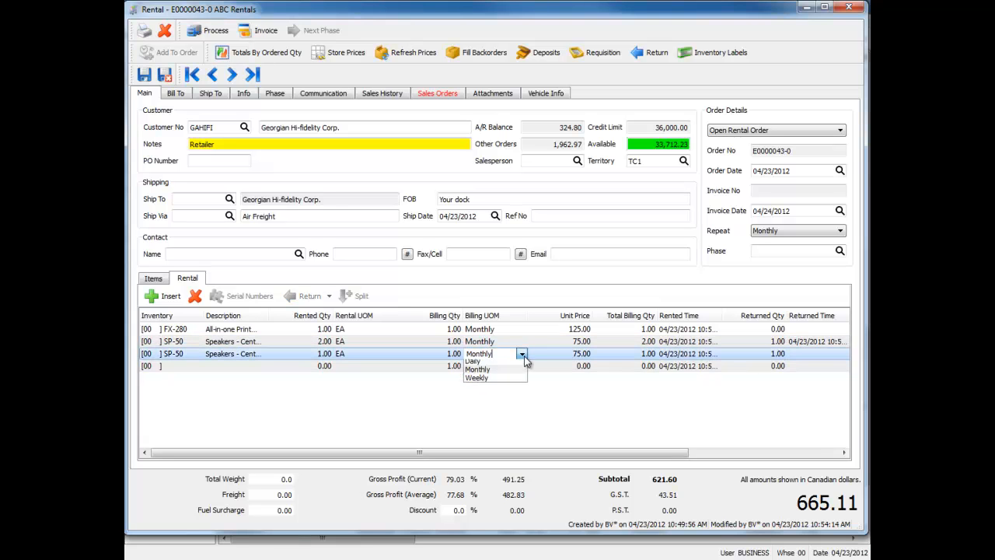
pyautogui.click(492, 380)
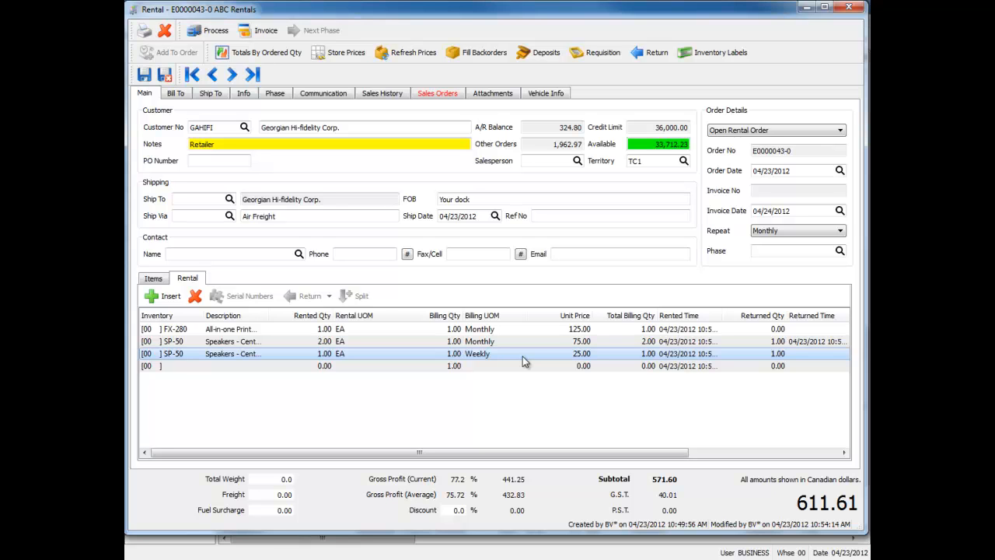
pyautogui.click(164, 75)
pyautogui.click(274, 263)
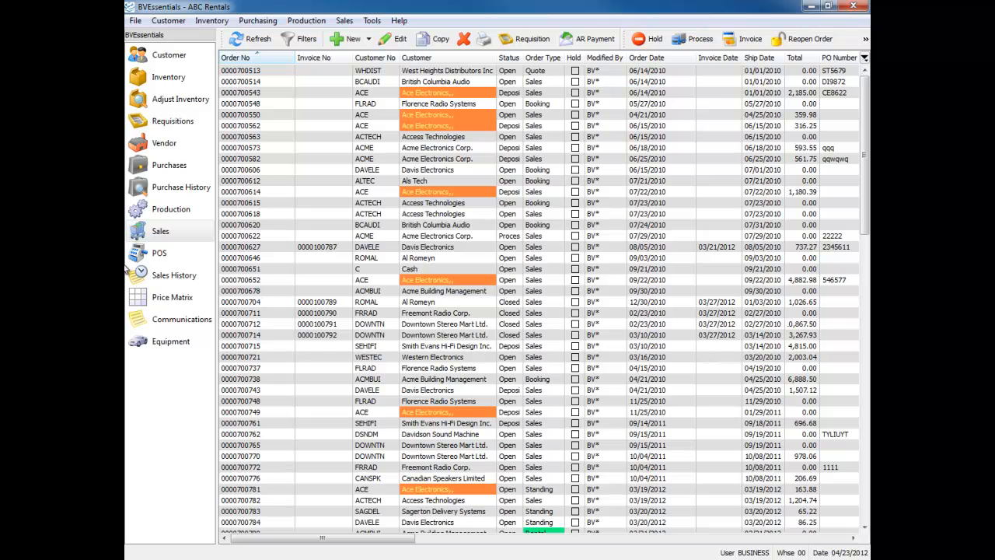
# Step: Find the FX-280 printer in the inventory list and open its rental information
pyautogui.click(160, 83)
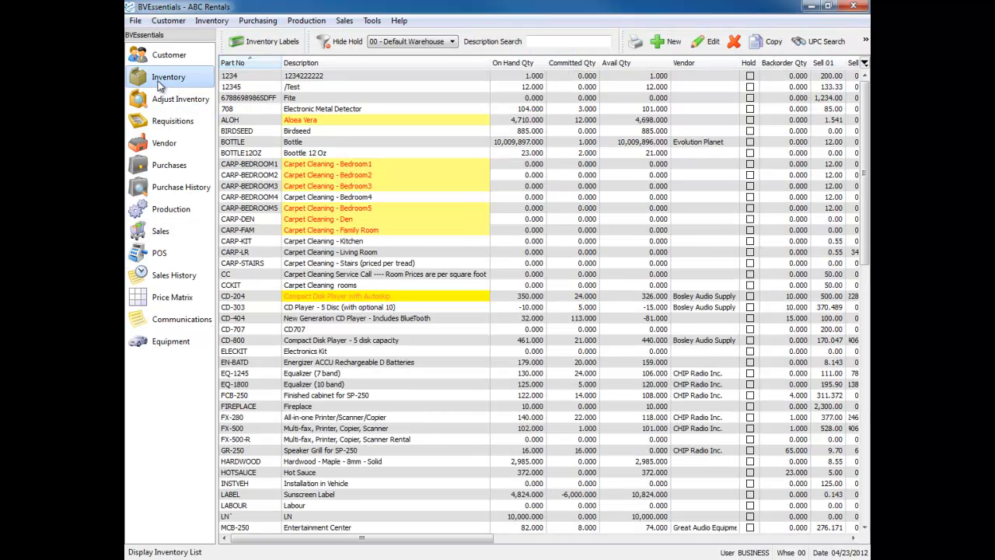
pyautogui.click(265, 120)
pyautogui.write('fx')
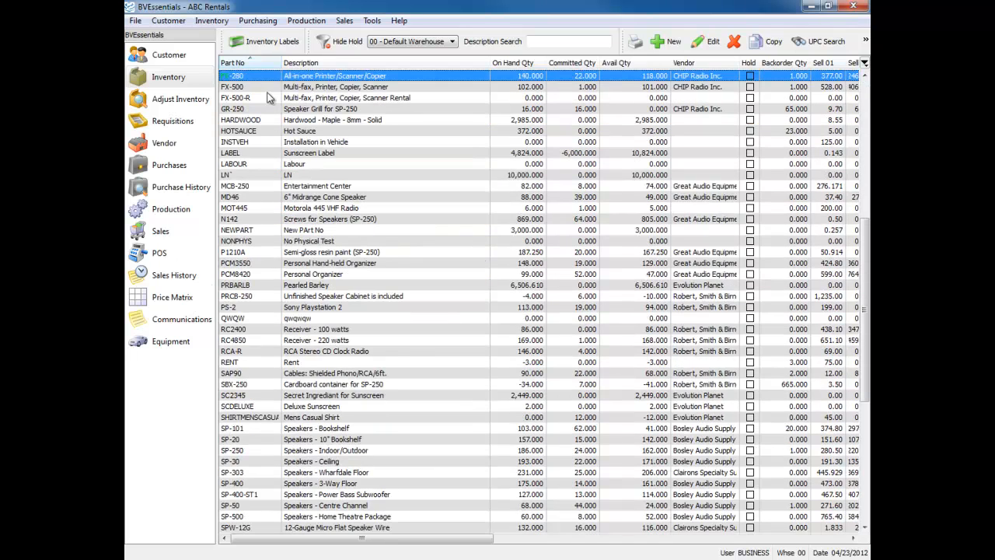
pyautogui.doubleClick(251, 78)
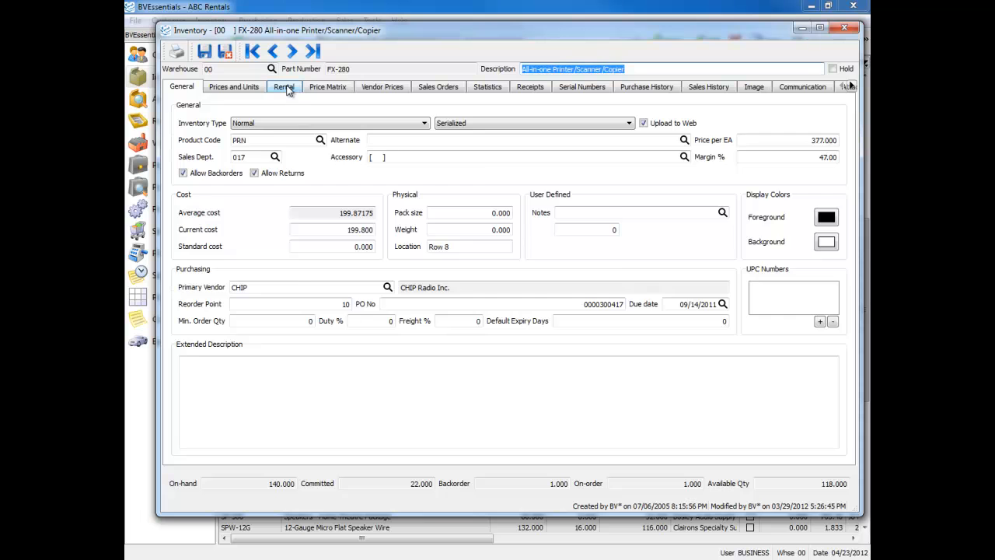
pyautogui.click(285, 87)
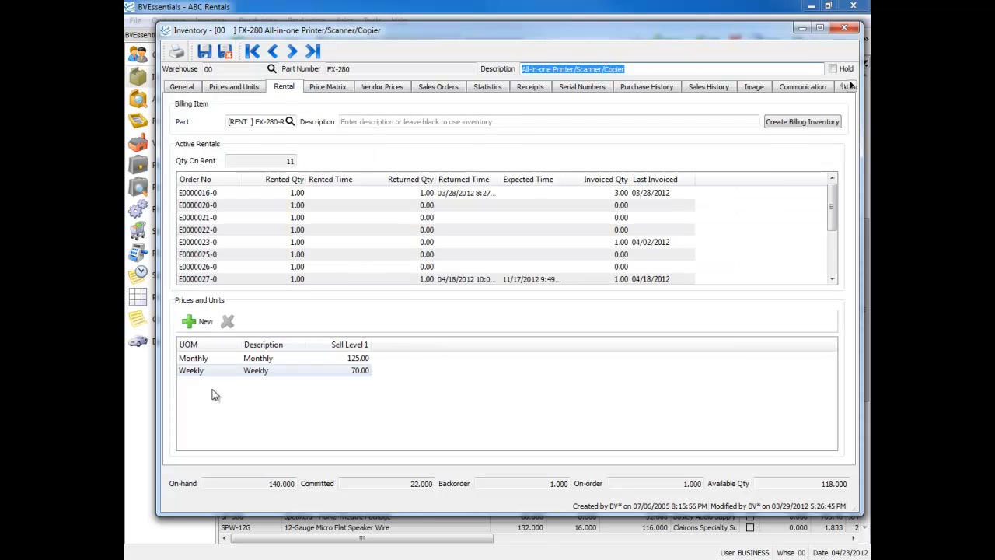
# Step: Look through the FX-280's active rentals, open the second listed rental order to view it, and close it again
pyautogui.click(216, 194)
pyautogui.click(218, 206)
pyautogui.scroll(-2, 239, 238)
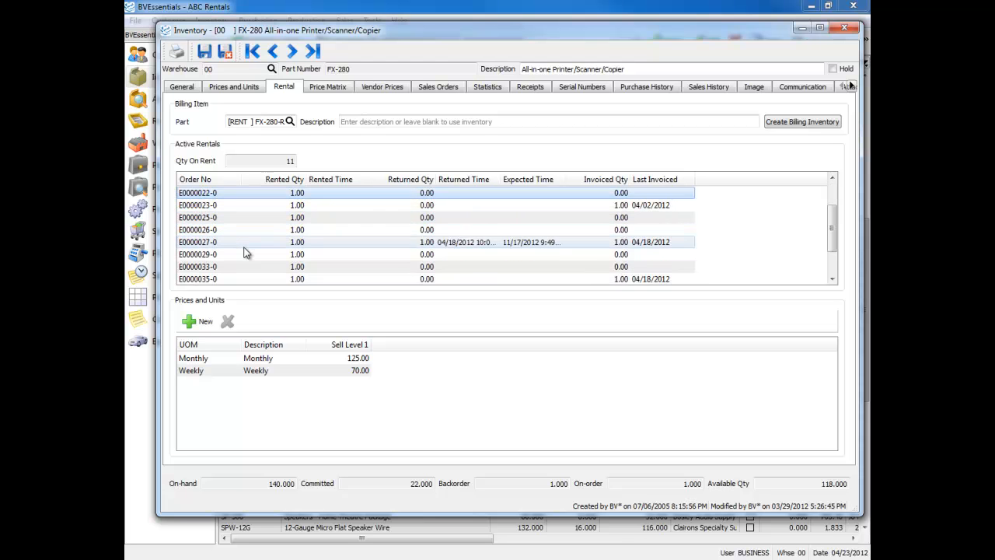
pyautogui.scroll(2, 245, 253)
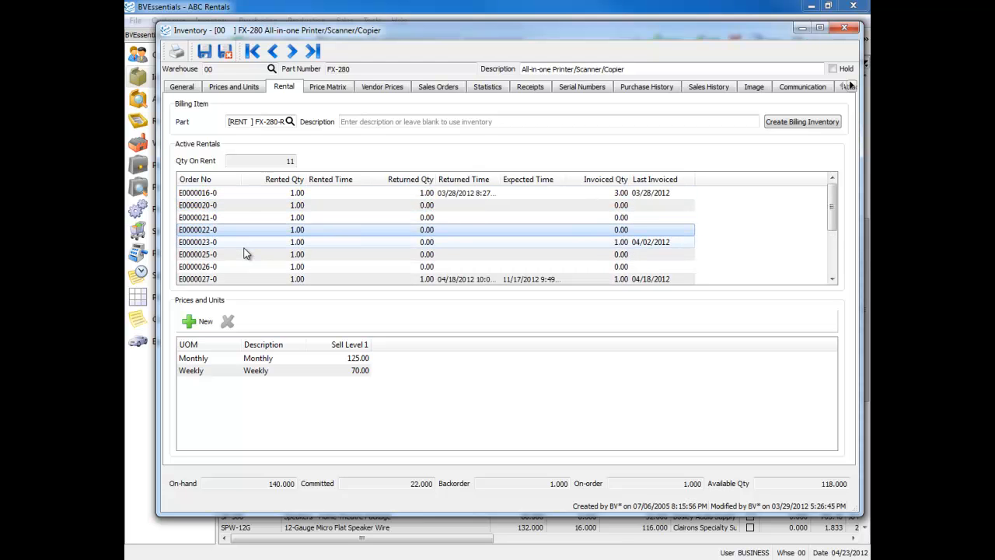
pyautogui.click(240, 207)
pyautogui.doubleClick(241, 206)
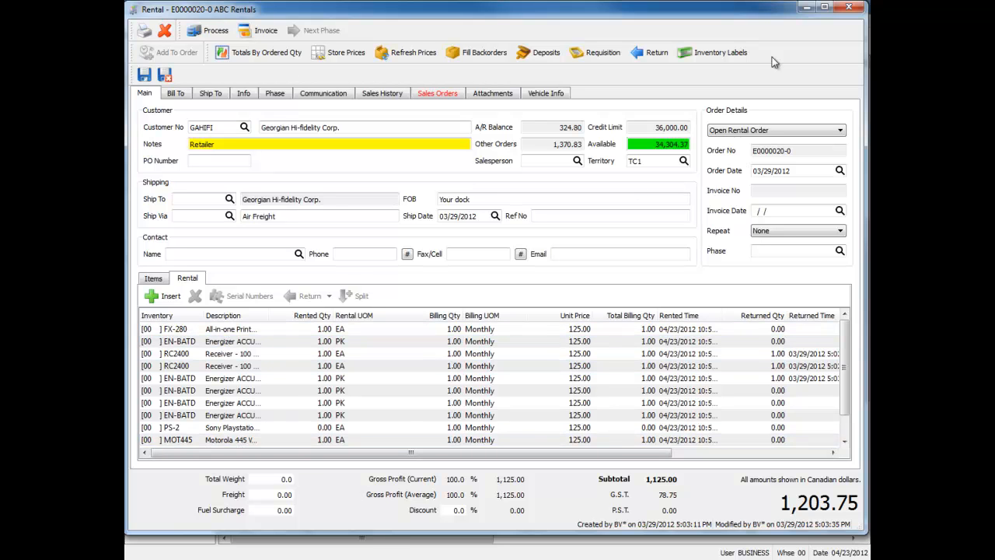
pyautogui.click(849, 9)
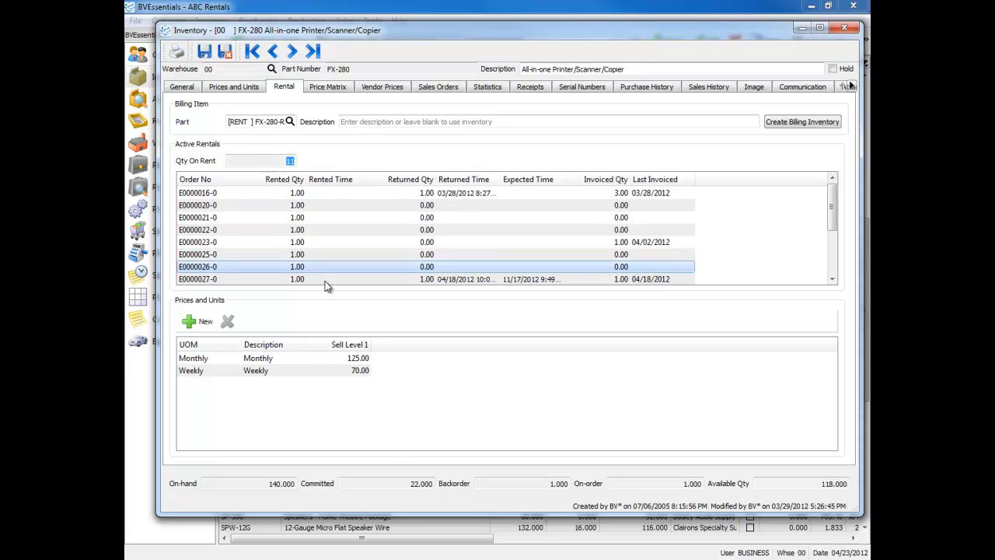
# Step: Check the FX-280's committed quantity and its quantity on rent
pyautogui.click(413, 485)
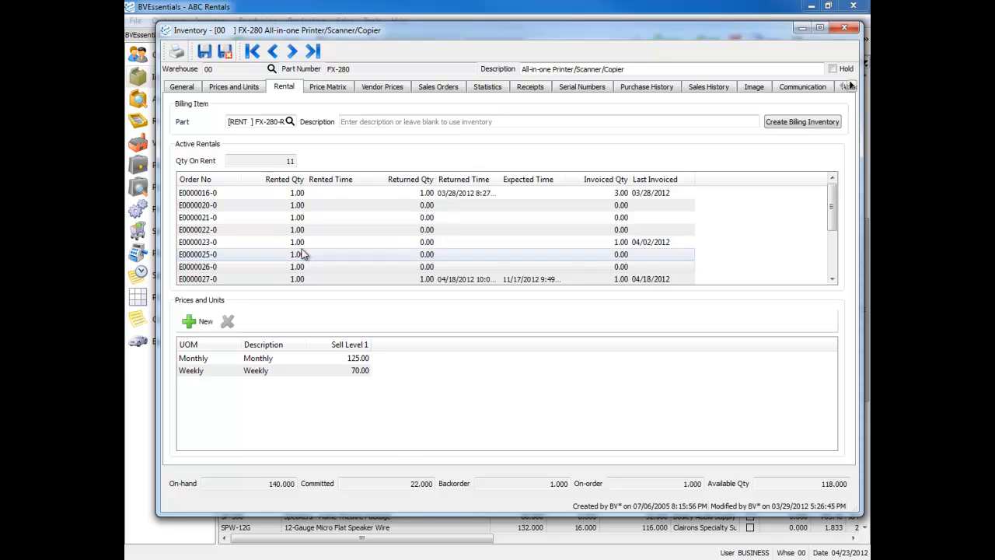
pyautogui.click(260, 160)
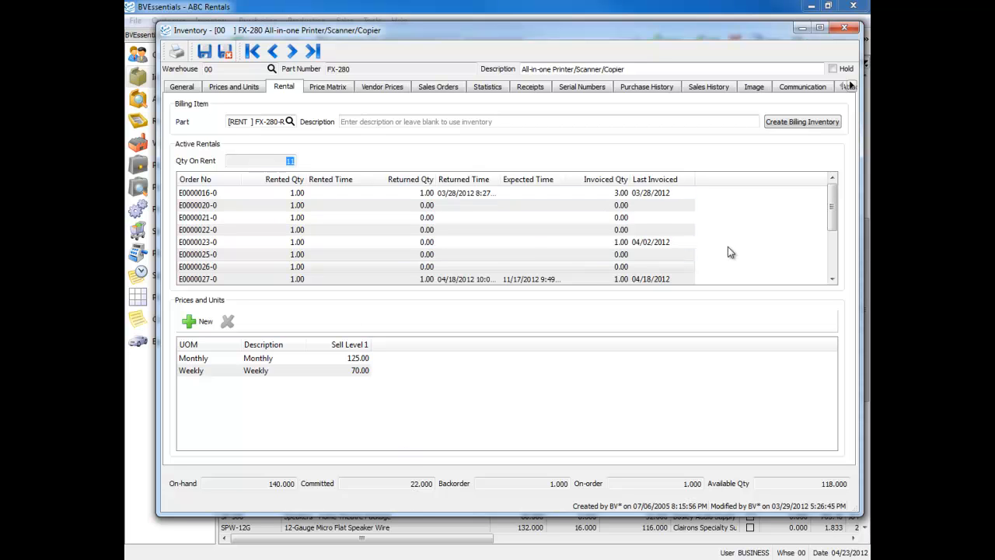